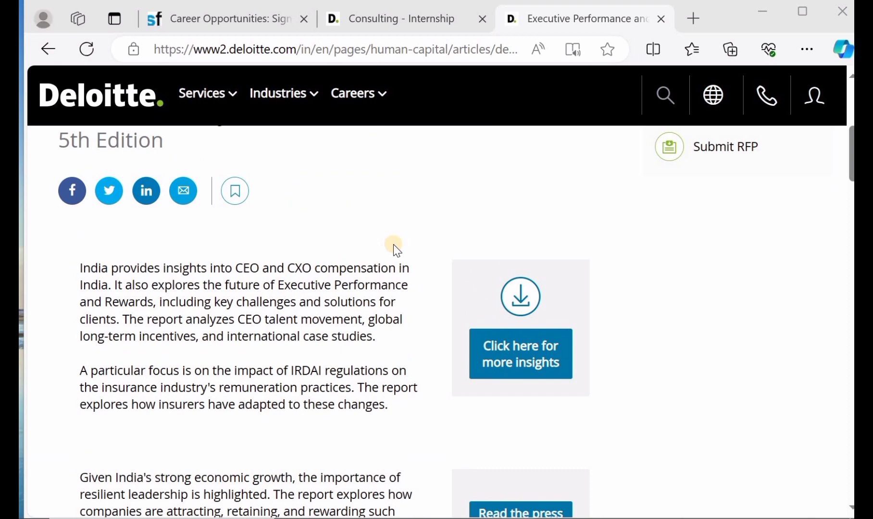
# - Skim the executive performance survey article, then switch to the Consulting - Internship Delhi job posting
pyautogui.scroll(4, 394, 244)
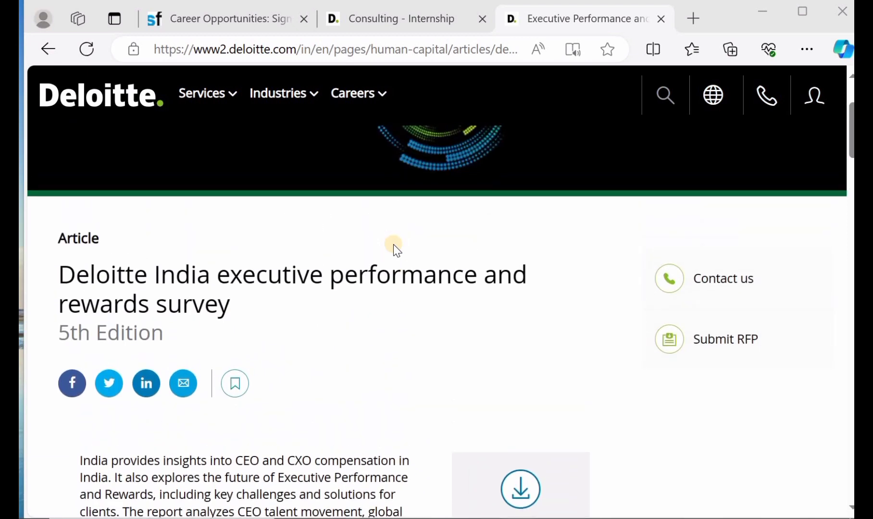
pyautogui.scroll(-1, 394, 244)
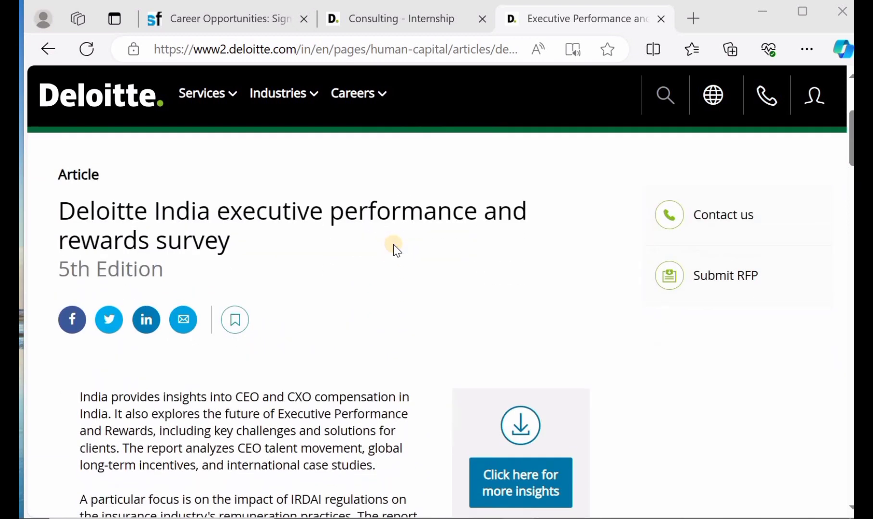
pyautogui.scroll(3, 394, 244)
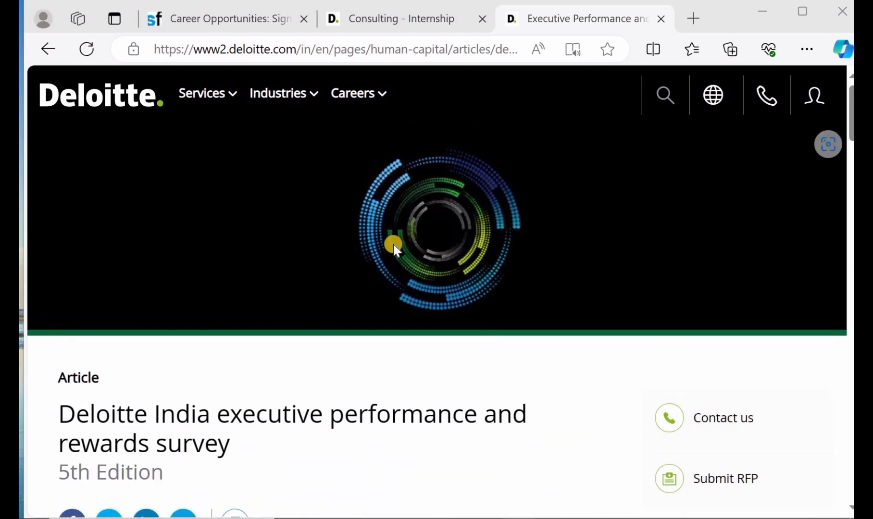
pyautogui.scroll(-3, 394, 244)
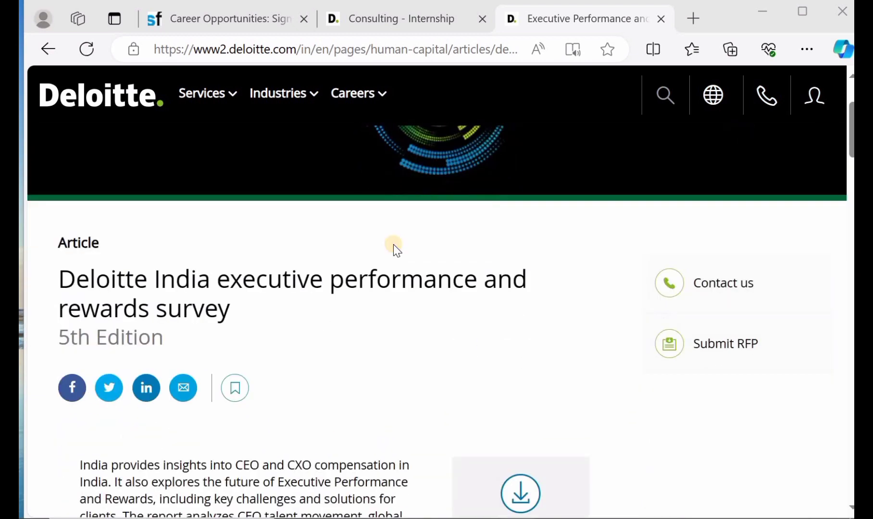
pyautogui.scroll(-1, 394, 244)
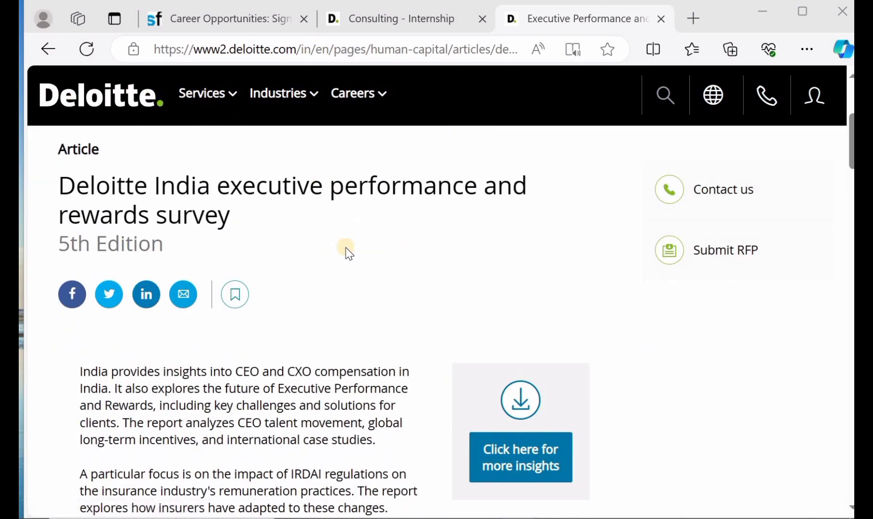
pyautogui.scroll(2, 348, 252)
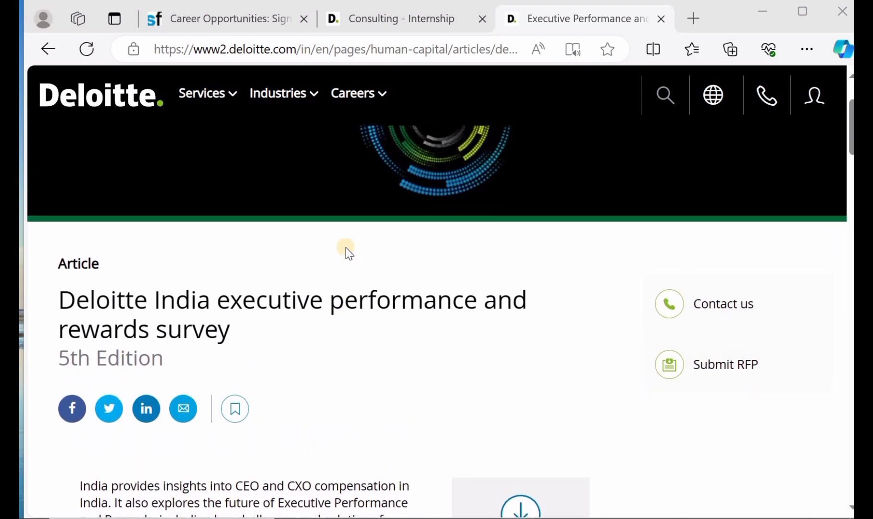
pyautogui.scroll(1, 348, 252)
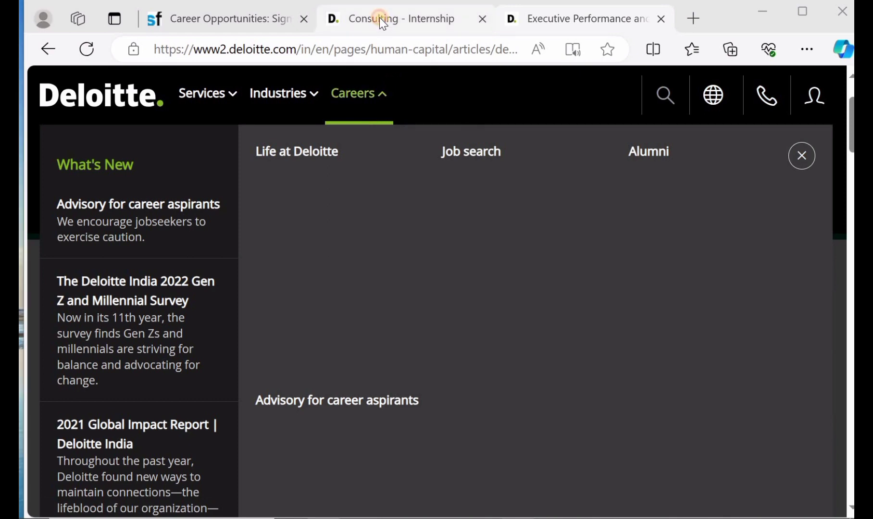
pyautogui.click(379, 17)
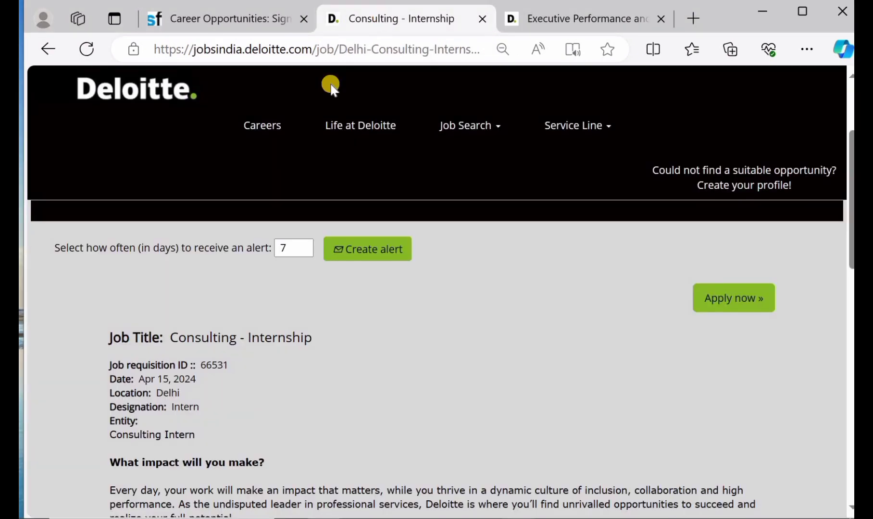
# - Scroll through the Consulting - Internship job description to review its requirements and details
pyautogui.scroll(-1, 241, 202)
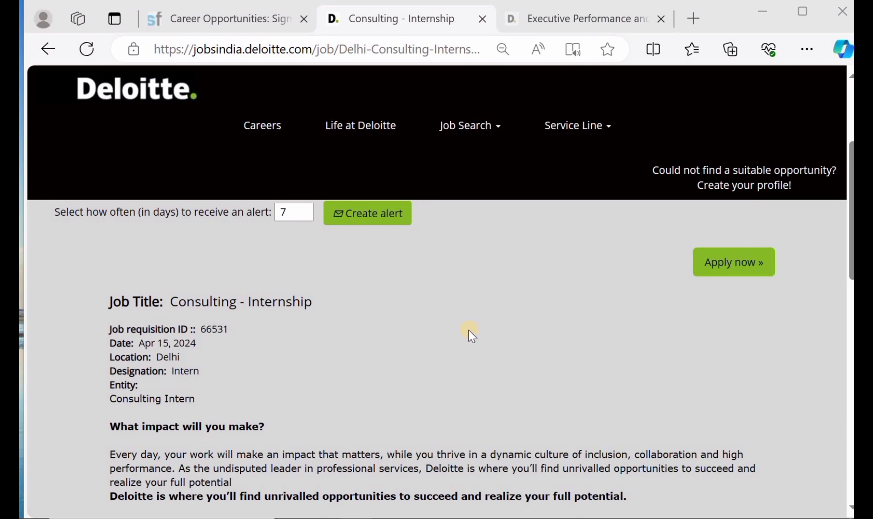
pyautogui.scroll(-1, 471, 331)
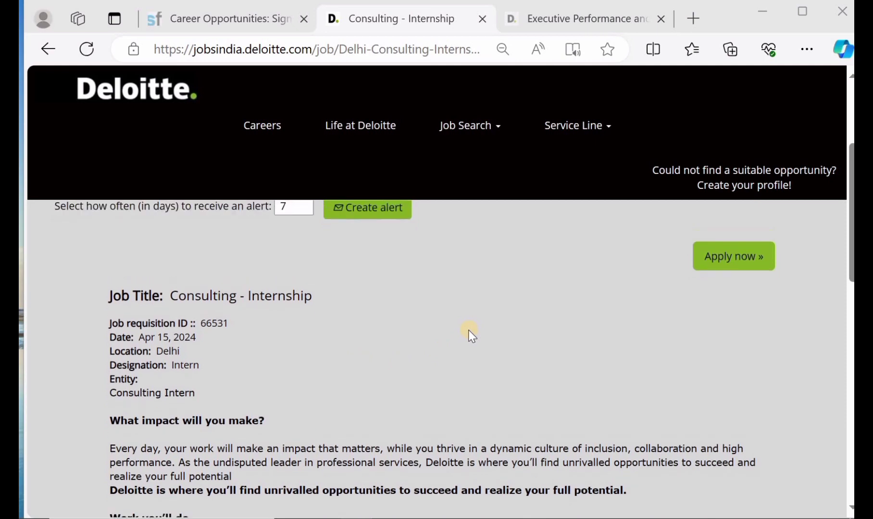
pyautogui.scroll(1, 470, 332)
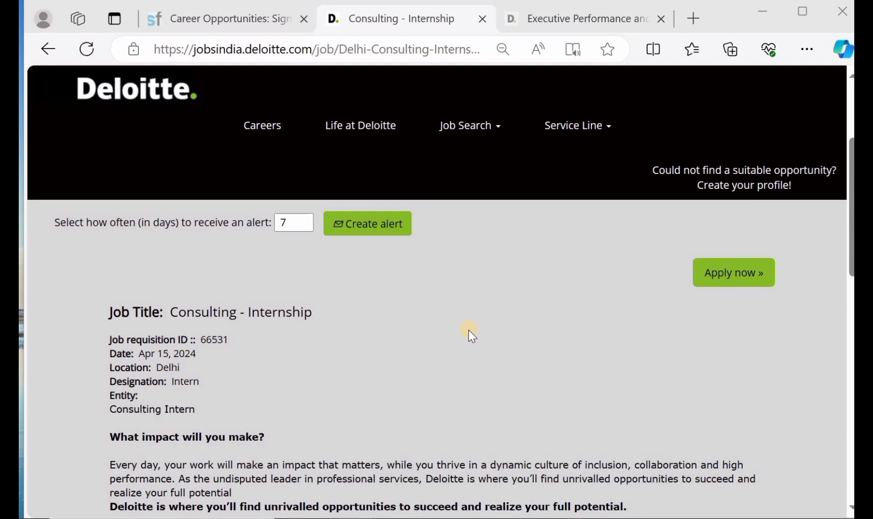
pyautogui.scroll(-1, 469, 330)
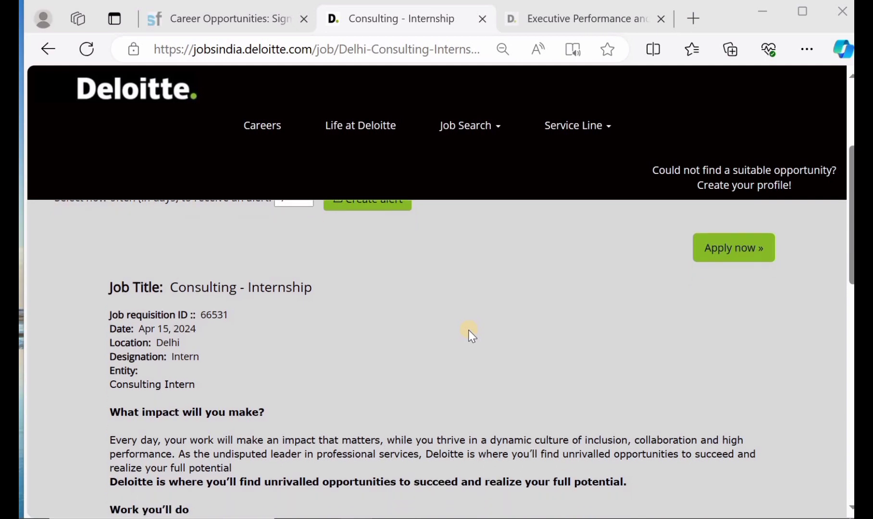
pyautogui.scroll(1, 468, 330)
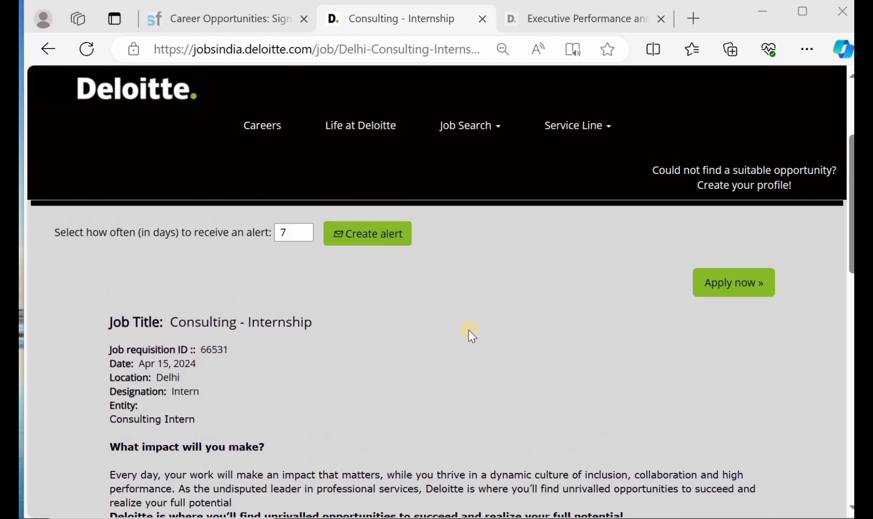
pyautogui.scroll(-1, 468, 330)
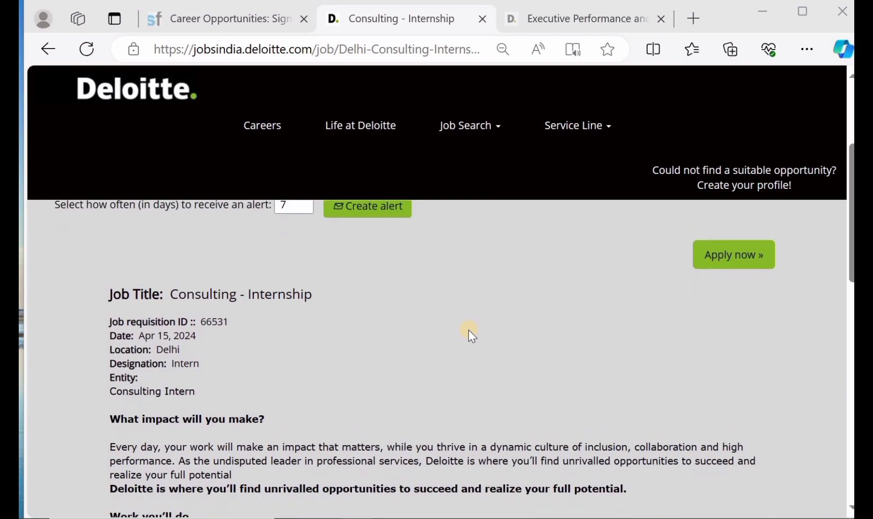
pyautogui.scroll(-2, 469, 330)
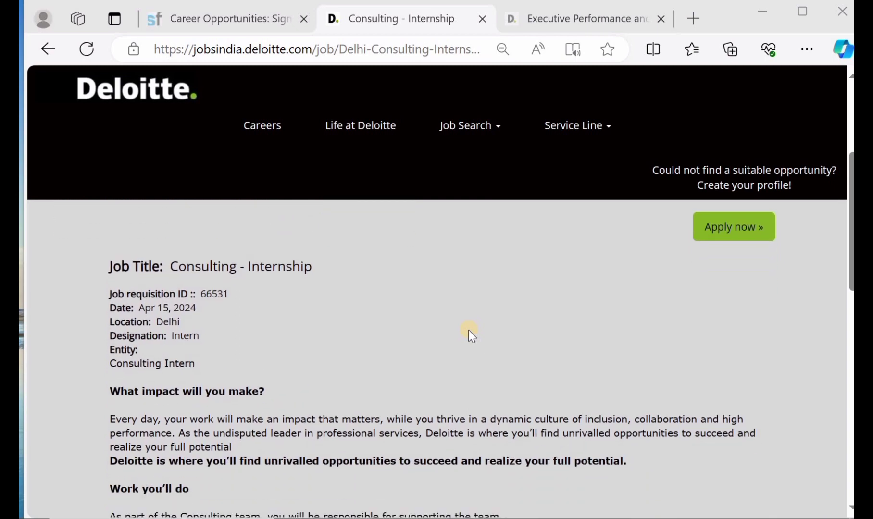
pyautogui.scroll(-1, 468, 330)
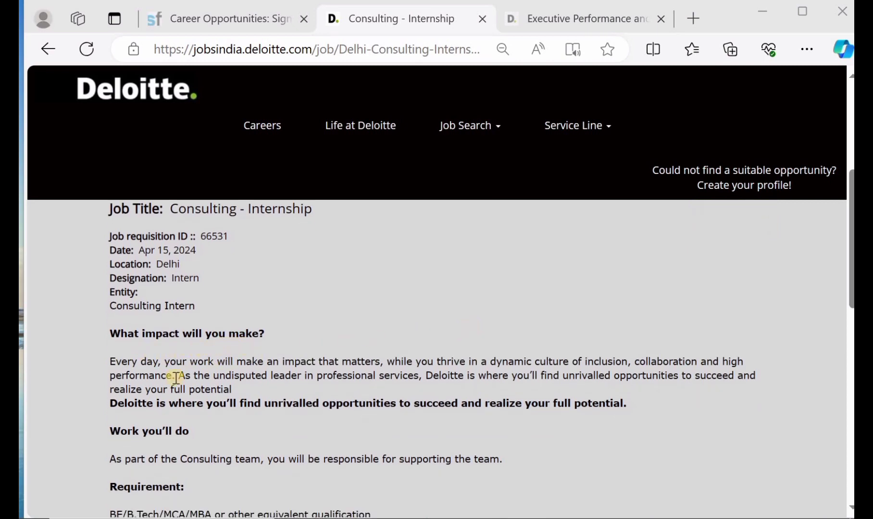
pyautogui.scroll(-1, 270, 386)
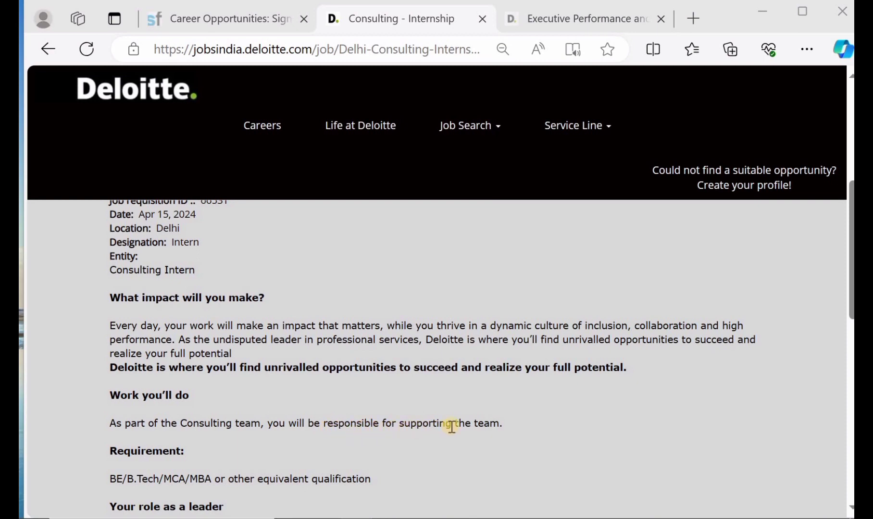
pyautogui.scroll(-1, 259, 426)
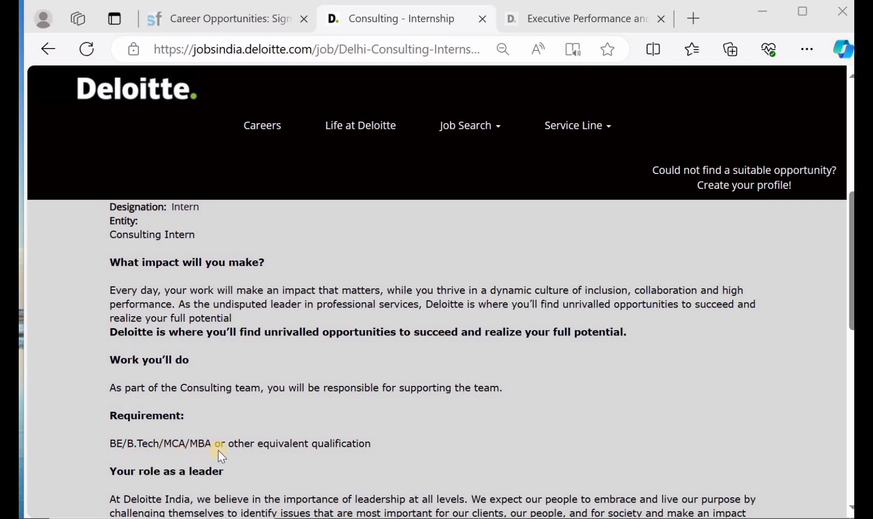
pyautogui.scroll(-1, 264, 456)
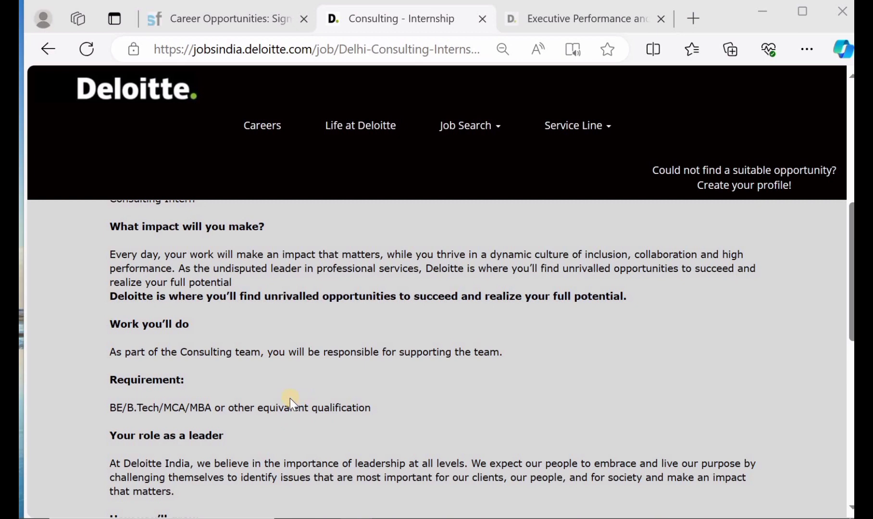
pyautogui.scroll(-2, 291, 400)
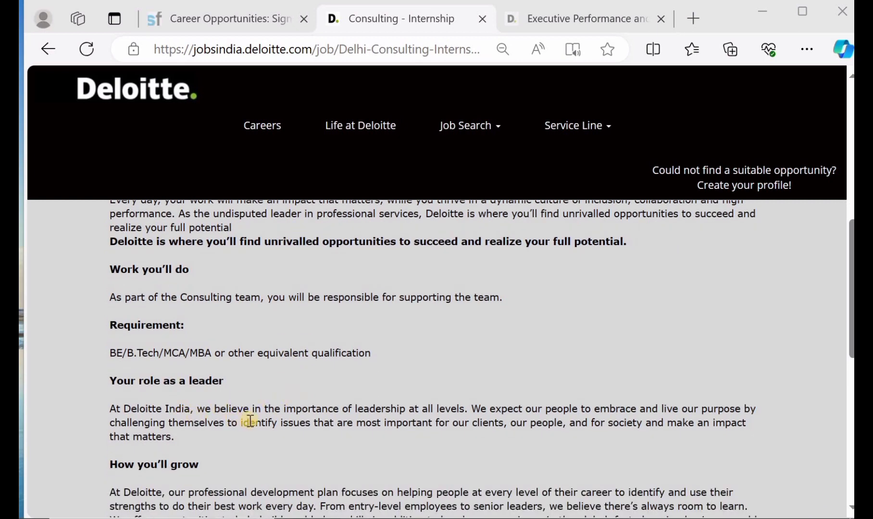
pyautogui.scroll(-4, 251, 420)
pyautogui.scroll(-4, 252, 420)
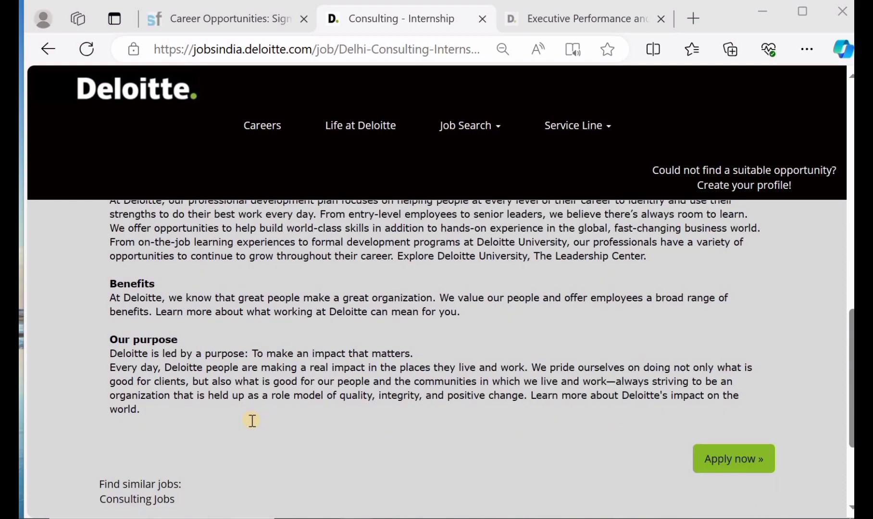
pyautogui.scroll(8, 252, 420)
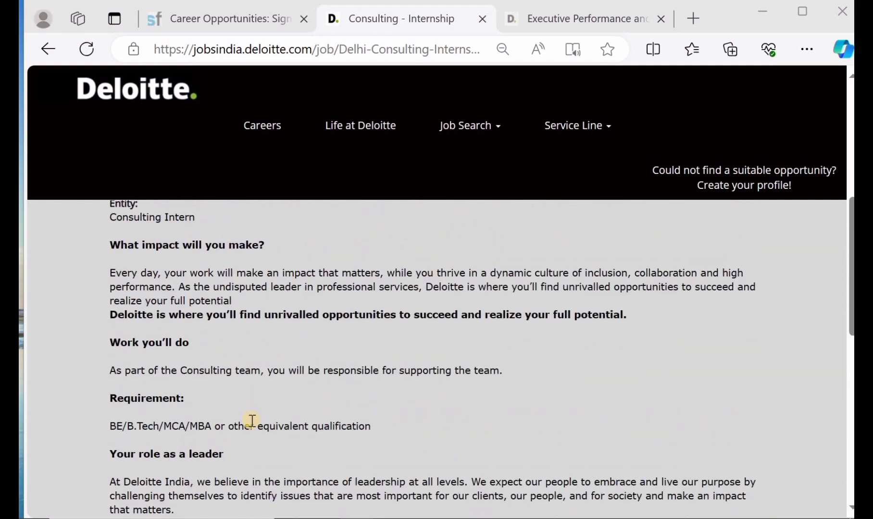
pyautogui.scroll(4, 252, 420)
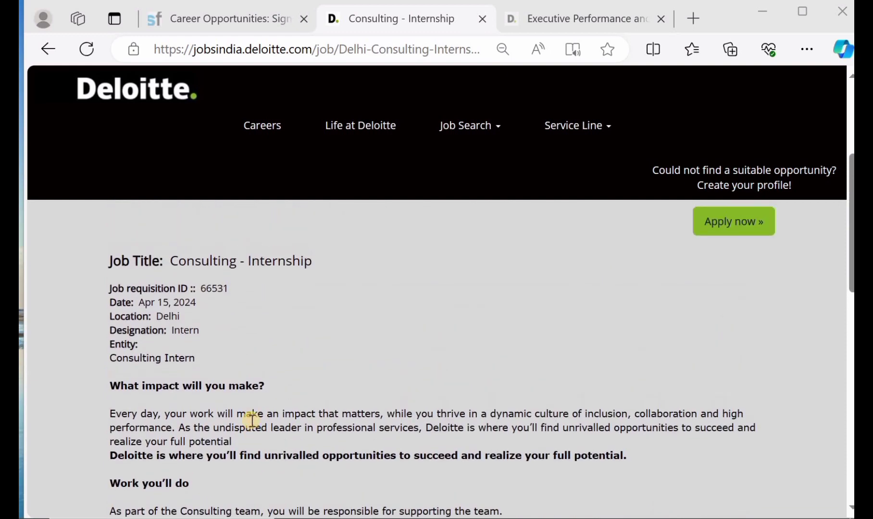
pyautogui.scroll(-2, 251, 420)
pyautogui.scroll(-1, 252, 420)
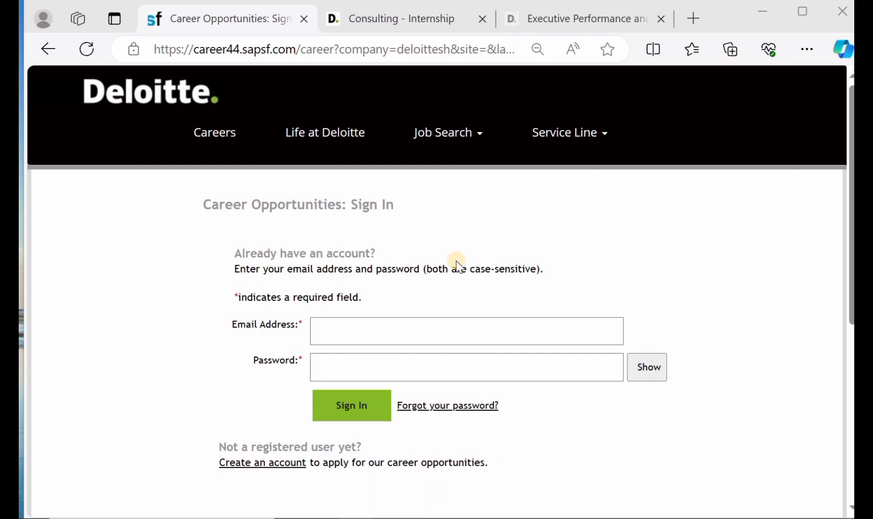
# - Open the Create an Account registration form and scroll down to its password fields
pyautogui.scroll(-1, 457, 266)
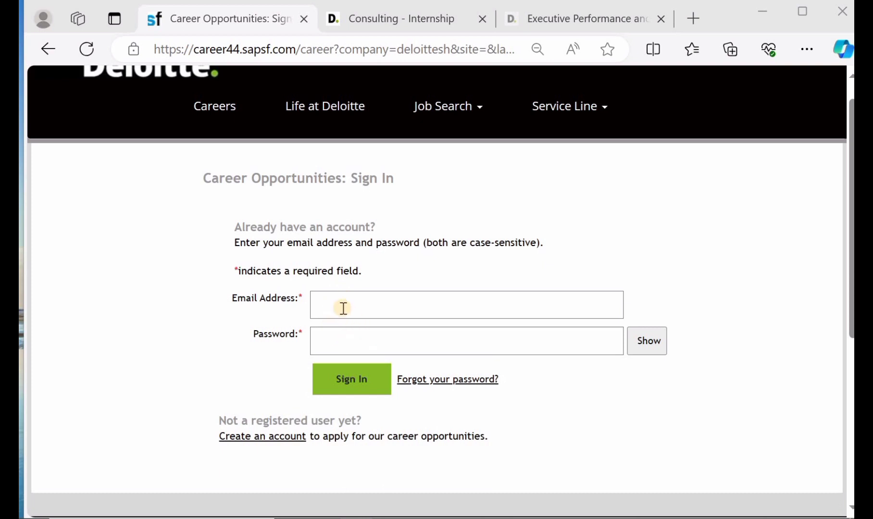
pyautogui.scroll(-1, 344, 308)
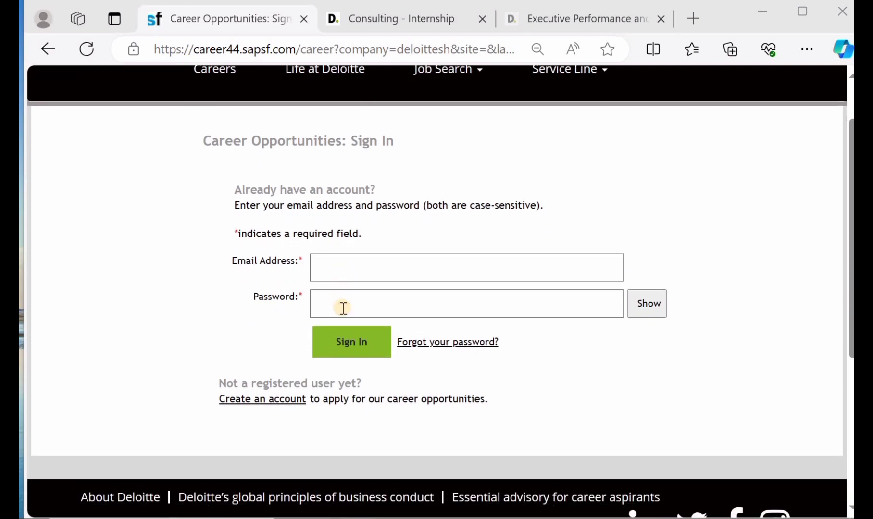
pyautogui.click(258, 400)
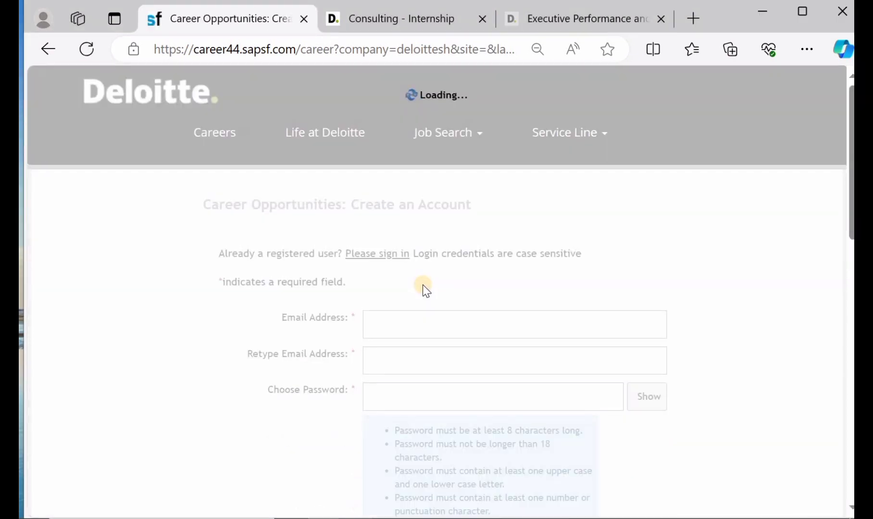
pyautogui.scroll(-1, 423, 285)
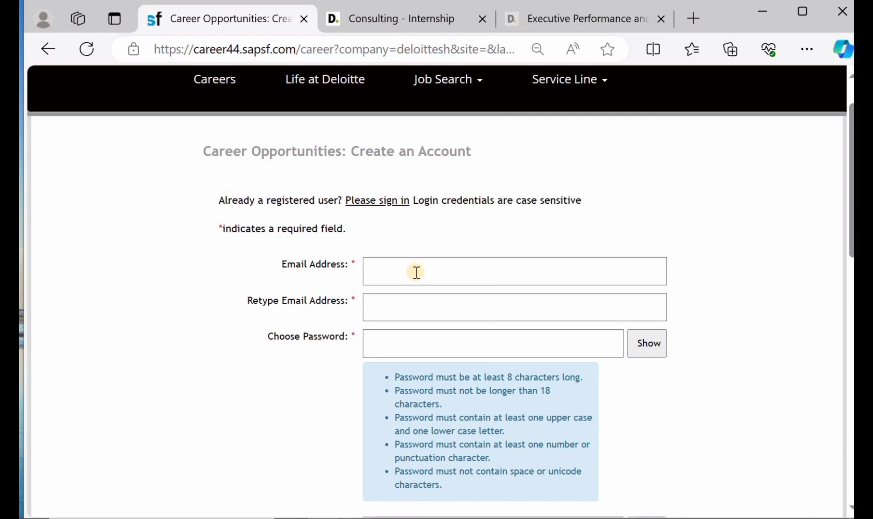
pyautogui.scroll(-1, 415, 302)
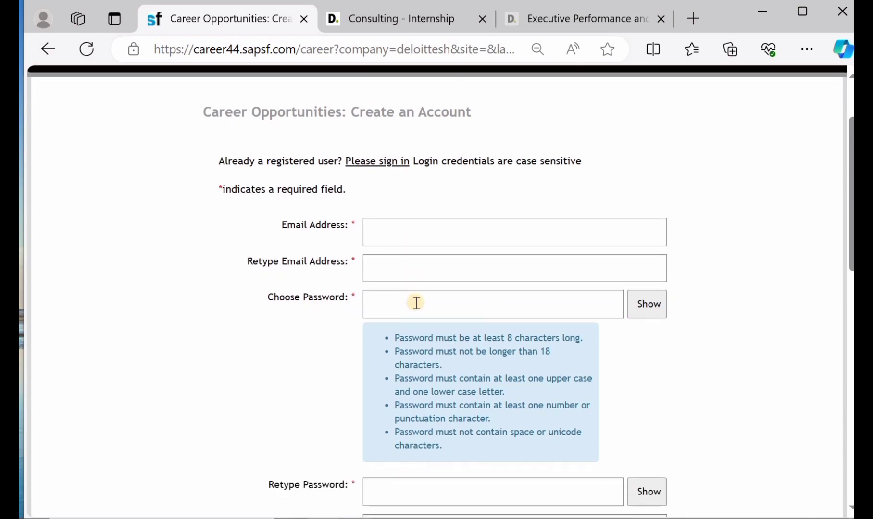
# - Reveal the password field and enter the new account password
pyautogui.click(637, 307)
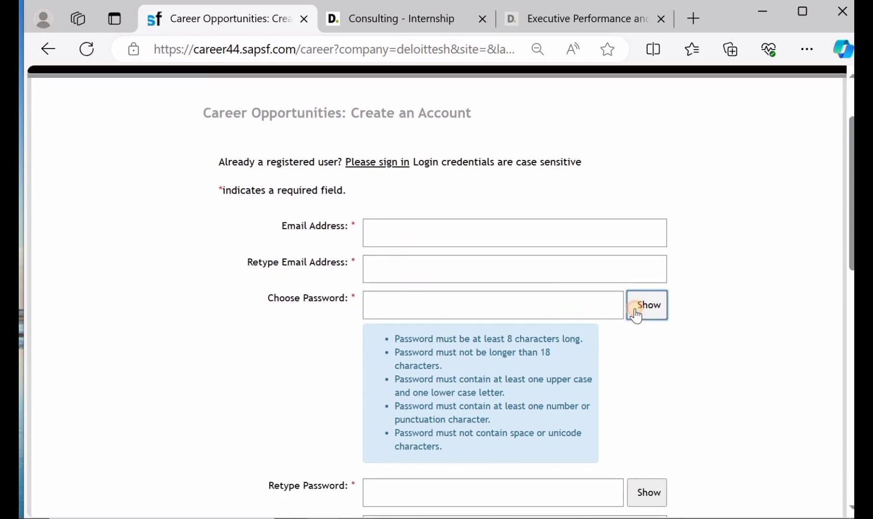
pyautogui.click(435, 315)
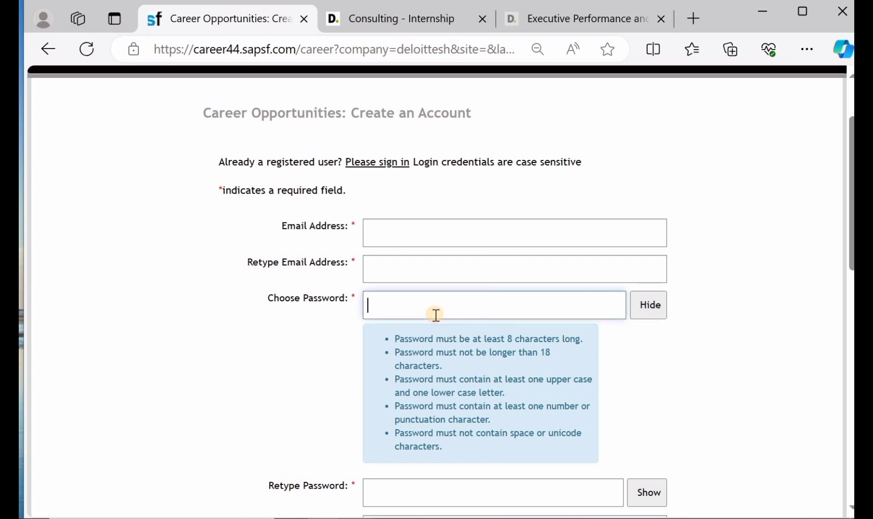
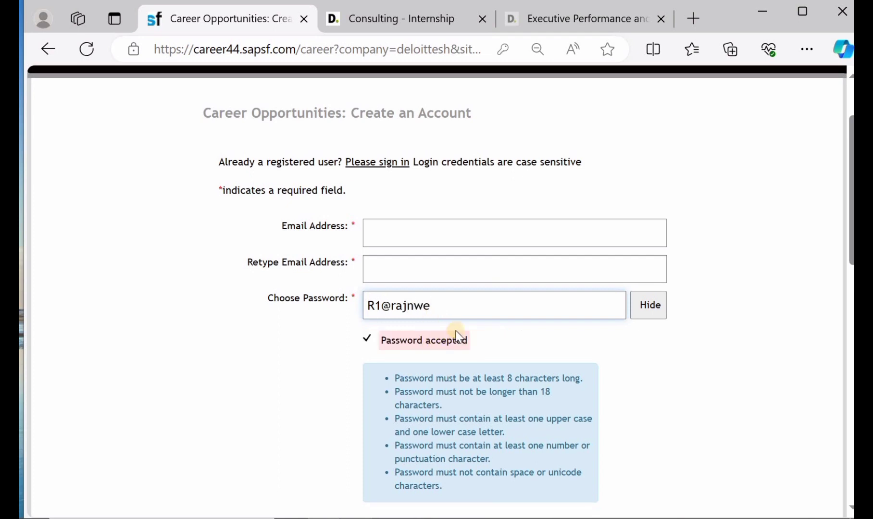
pyautogui.scroll(-3, 432, 337)
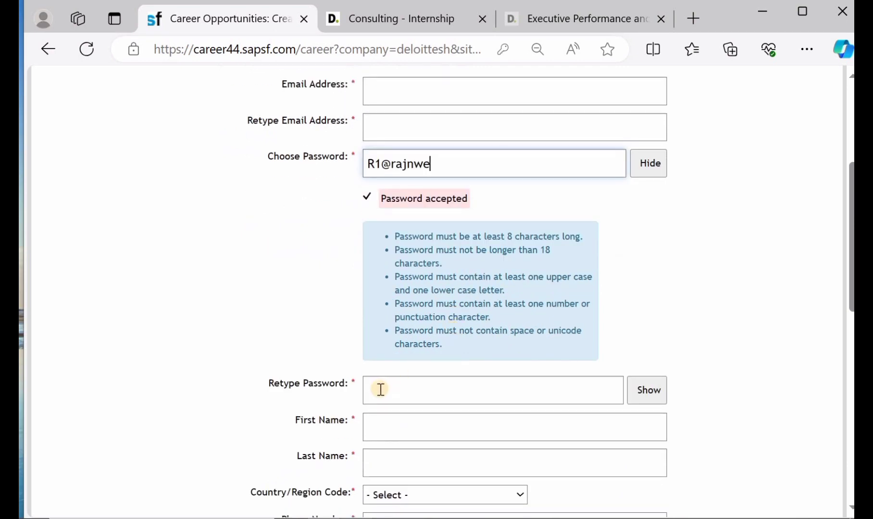
pyautogui.scroll(-2, 415, 390)
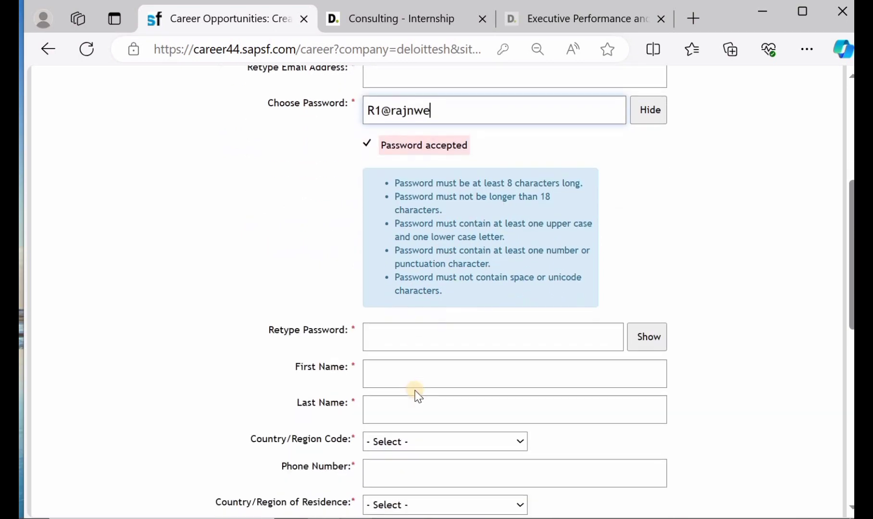
# - Enter the candidate's first and last name in capitals
pyautogui.click(402, 342)
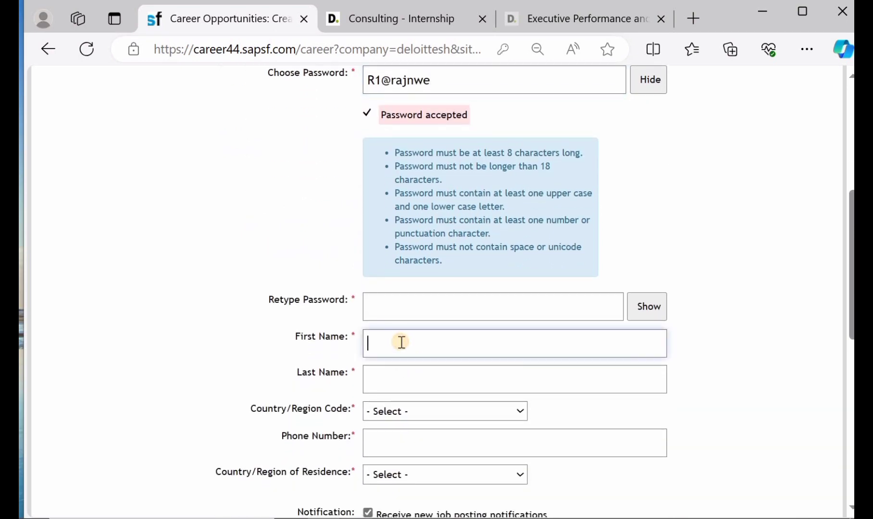
pyautogui.write('r')
pyautogui.press('BackSpace')
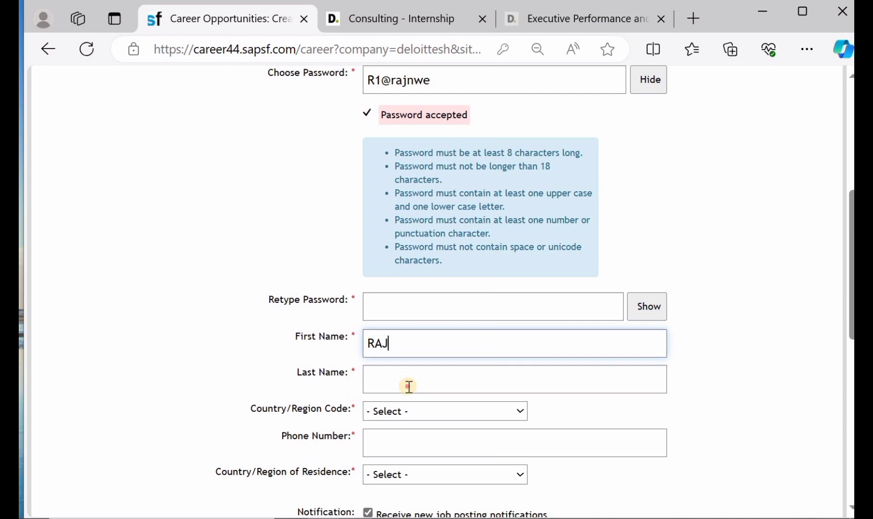
pyautogui.click(408, 387)
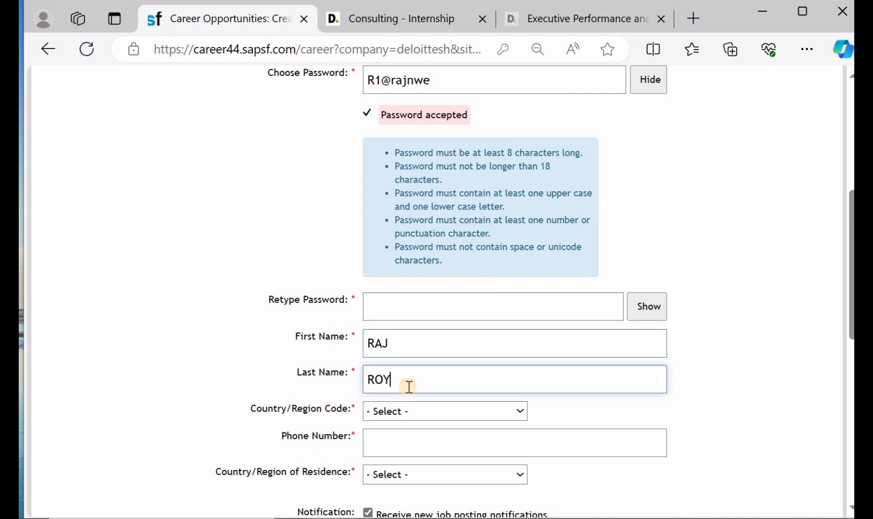
pyautogui.scroll(-1, 409, 386)
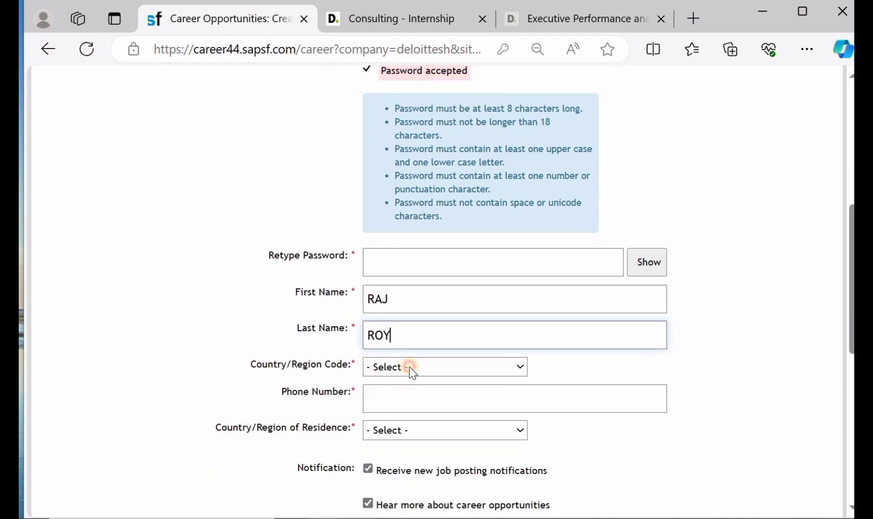
# - Set the phone country code to India (+91)
pyautogui.click(409, 367)
pyautogui.scroll(-3, 415, 274)
pyautogui.scroll(-15, 414, 274)
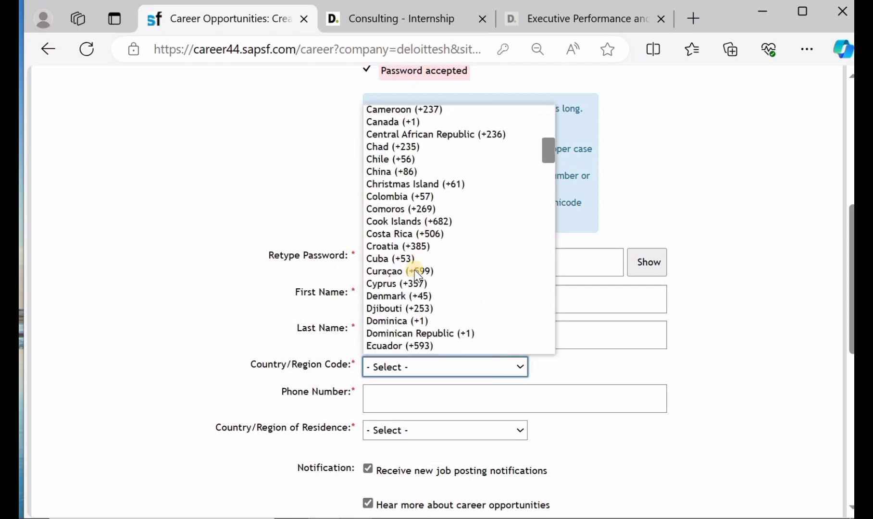
pyautogui.scroll(-8, 416, 276)
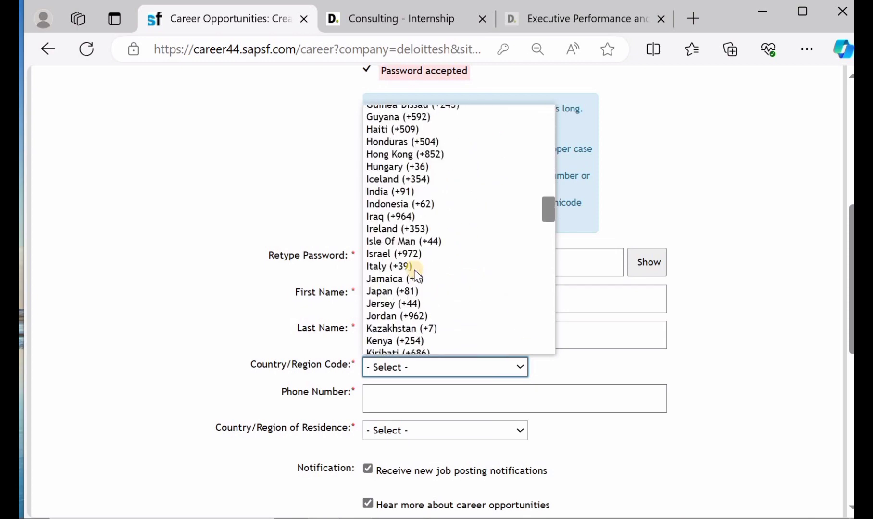
pyautogui.scroll(3, 416, 276)
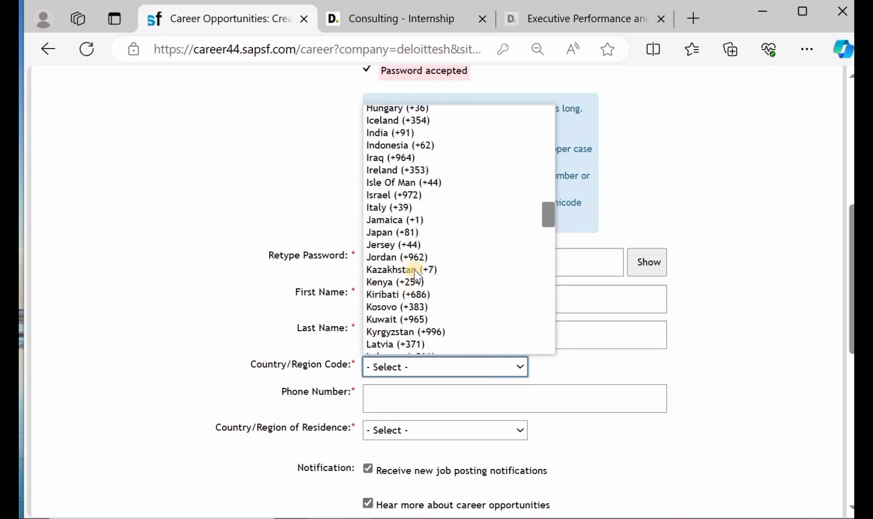
pyautogui.click(385, 153)
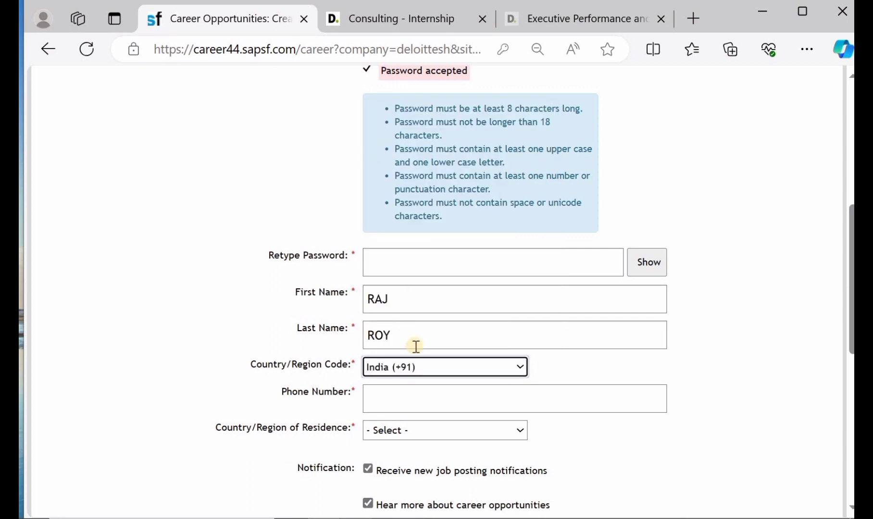
# - Set the country of residence to India and submit the form with Create Account
pyautogui.scroll(-1, 415, 346)
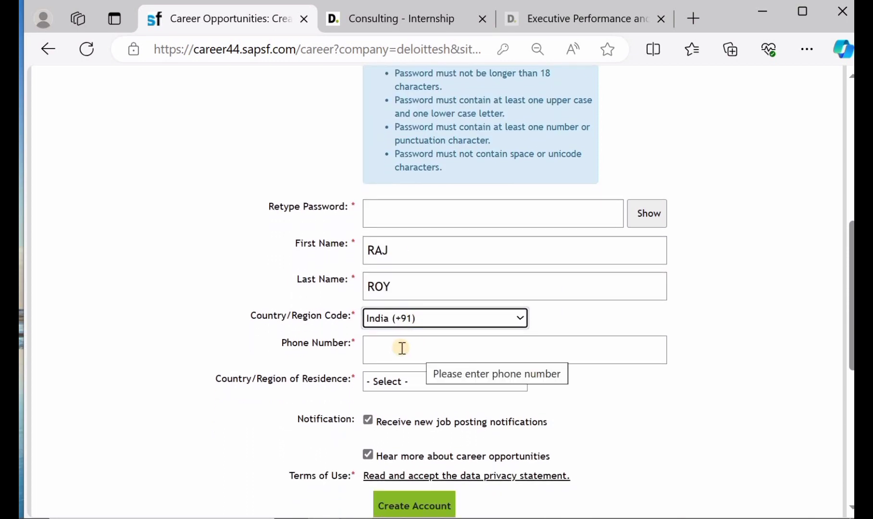
pyautogui.scroll(-1, 379, 344)
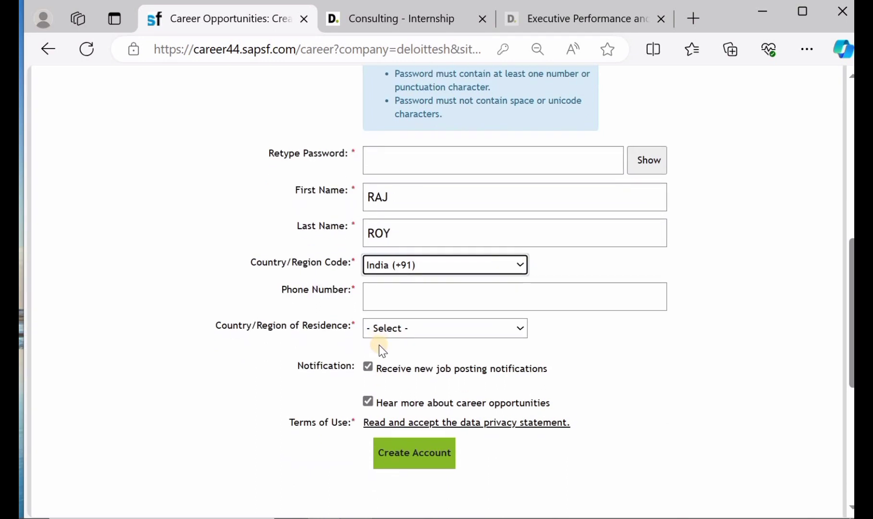
pyautogui.click(395, 329)
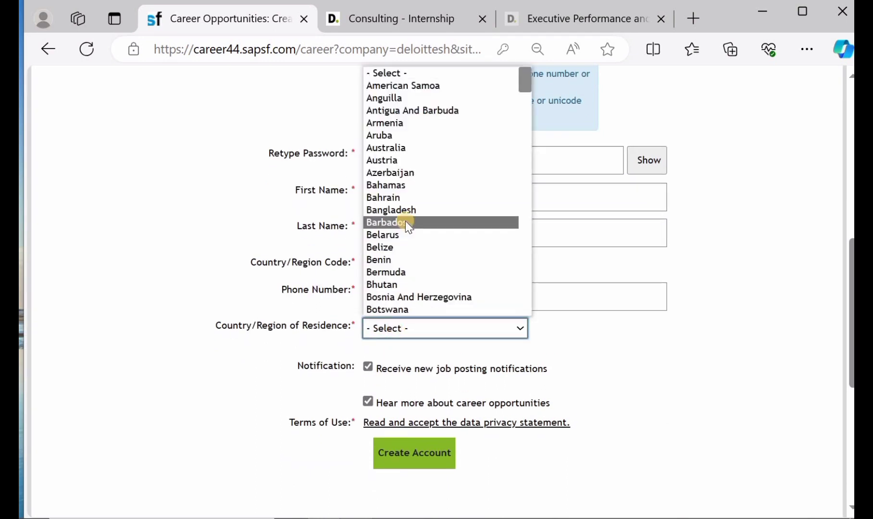
pyautogui.scroll(-4, 405, 221)
pyautogui.scroll(-10, 405, 221)
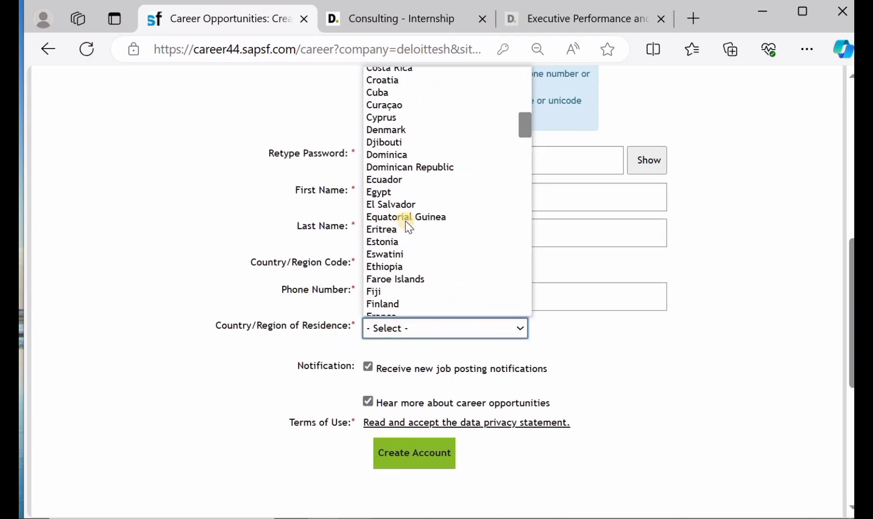
pyautogui.scroll(-4, 406, 222)
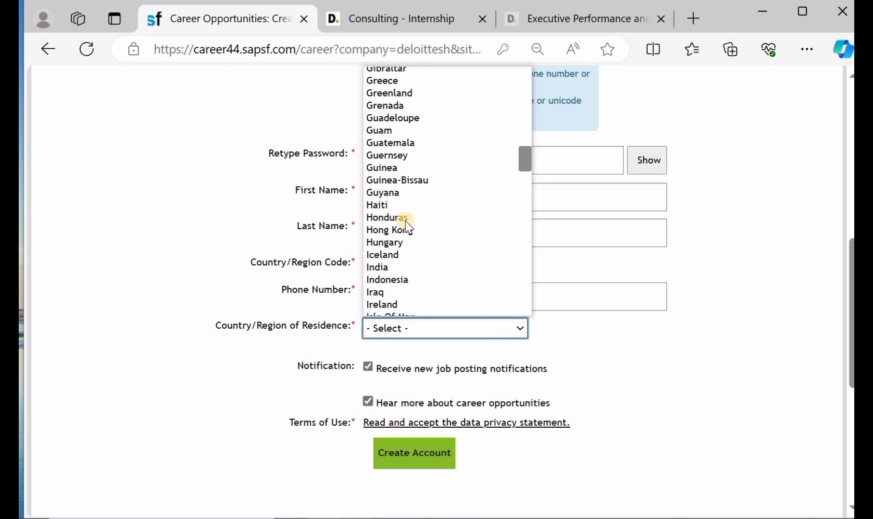
pyautogui.click(392, 271)
pyautogui.scroll(-1, 425, 335)
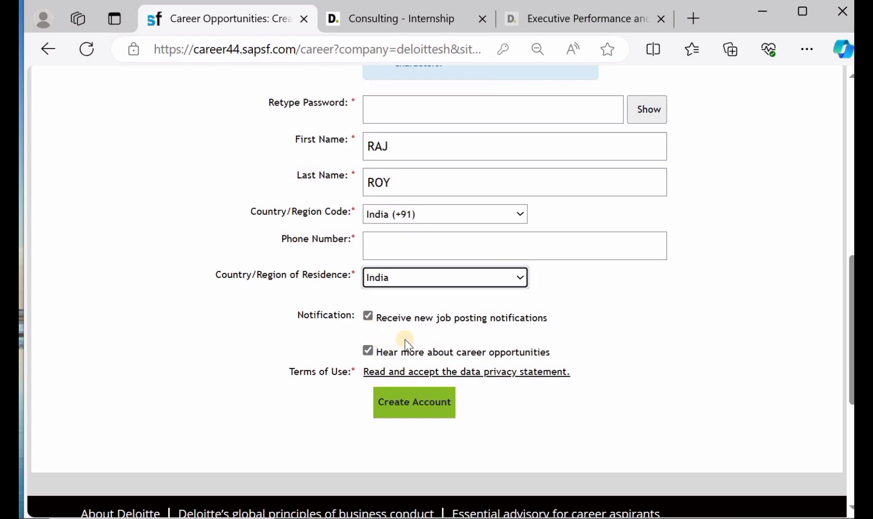
pyautogui.scroll(1, 404, 340)
pyautogui.scroll(-1, 404, 340)
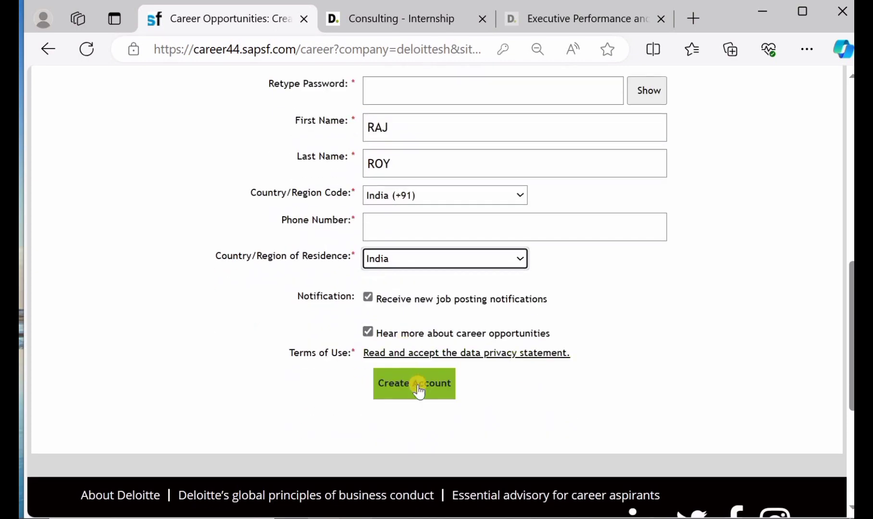
pyautogui.click(417, 384)
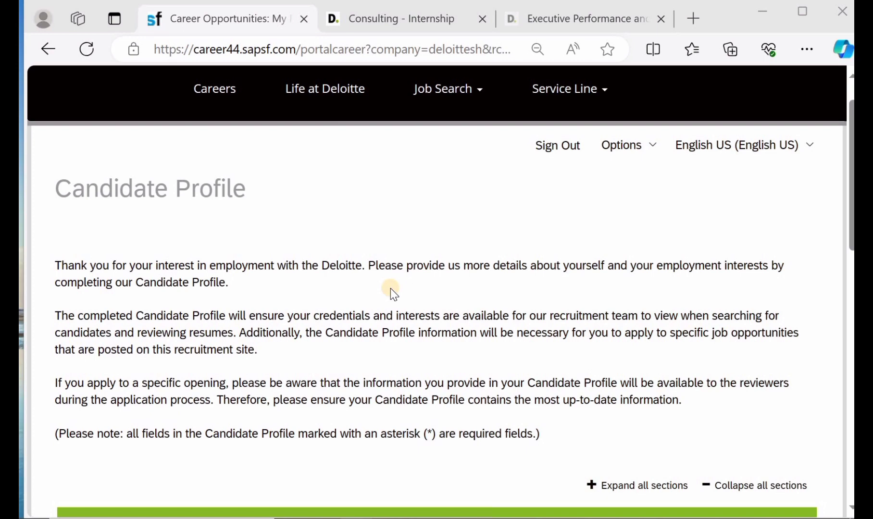
# - Expand My Documents and open the resume upload options, then dismiss them unused
pyautogui.scroll(-3, 391, 289)
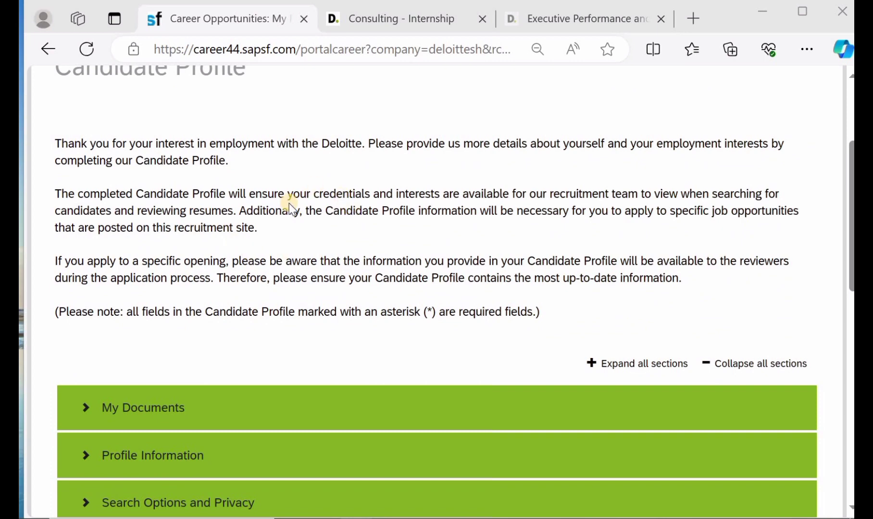
pyautogui.scroll(-3, 291, 208)
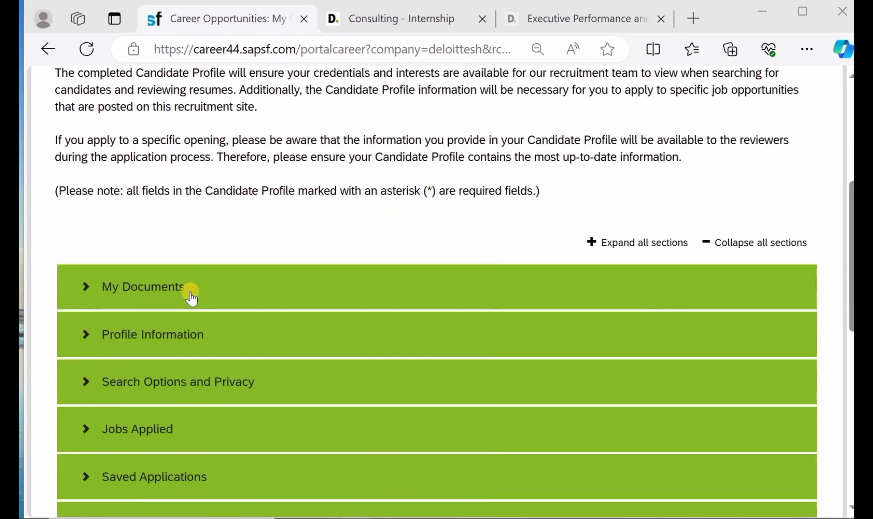
pyautogui.click(188, 299)
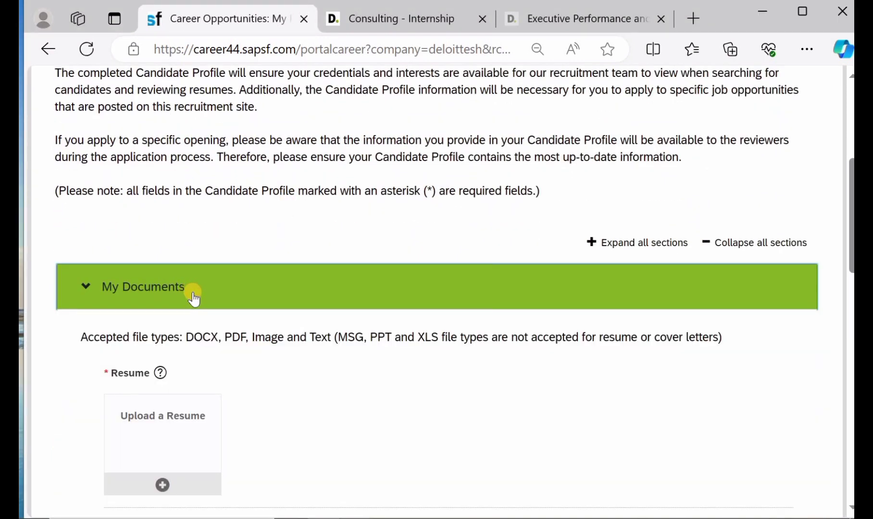
pyautogui.scroll(-1, 260, 306)
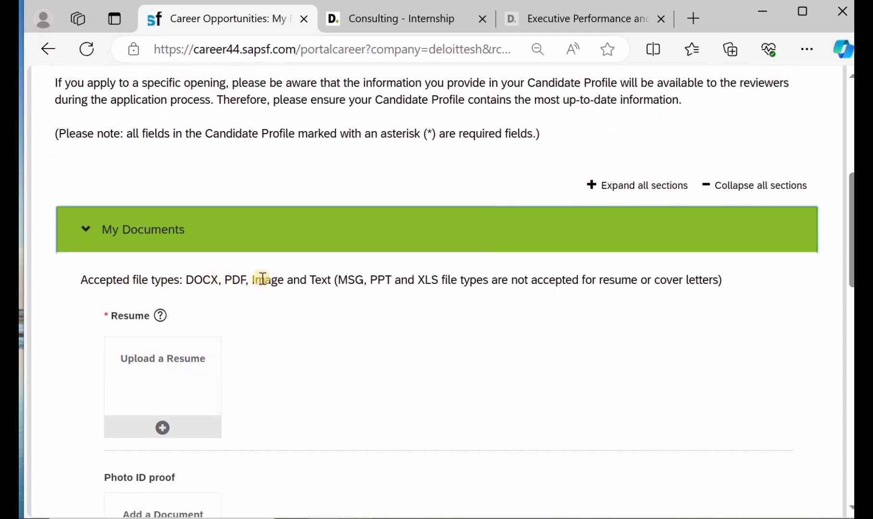
pyautogui.click(159, 375)
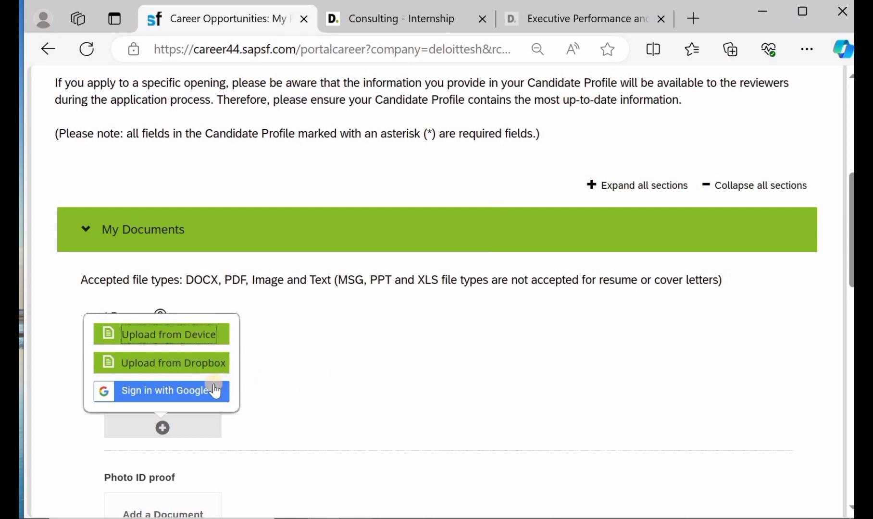
pyautogui.click(261, 370)
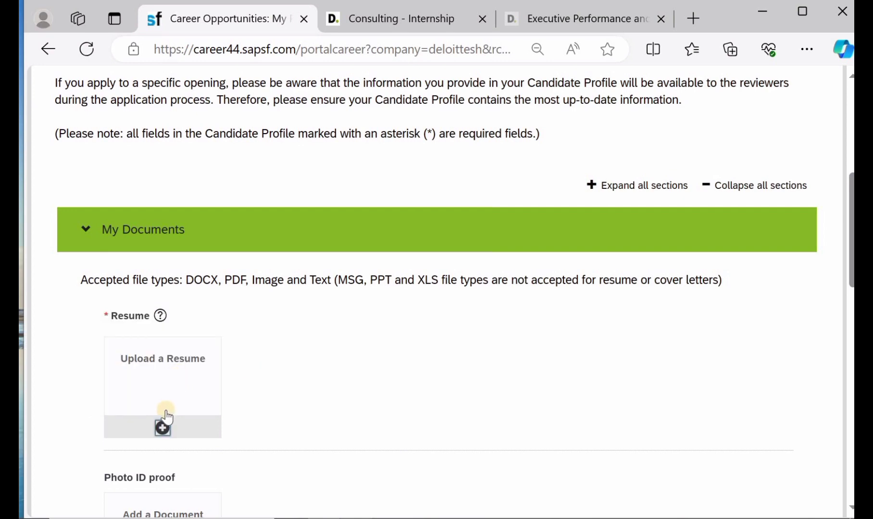
# - Scroll past the document upload boxes down to the Profile Information header
pyautogui.scroll(-1, 253, 381)
pyautogui.scroll(-1, 253, 381)
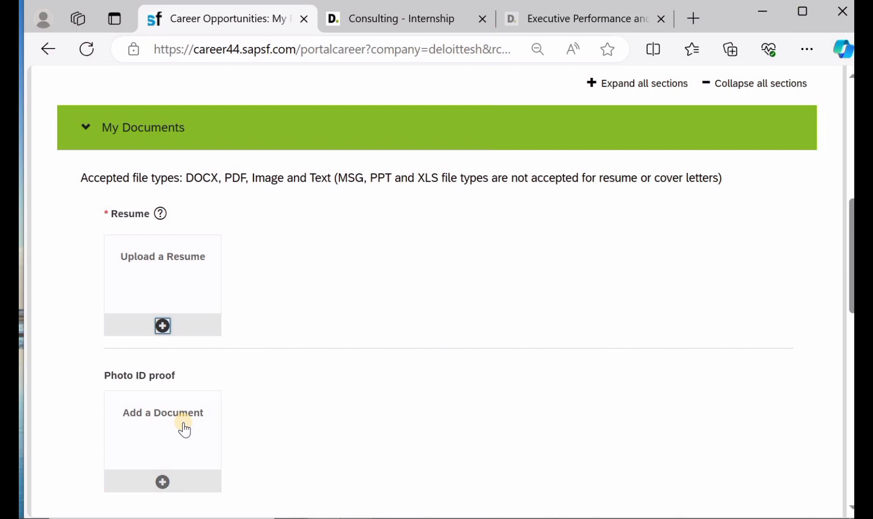
pyautogui.scroll(-5, 184, 429)
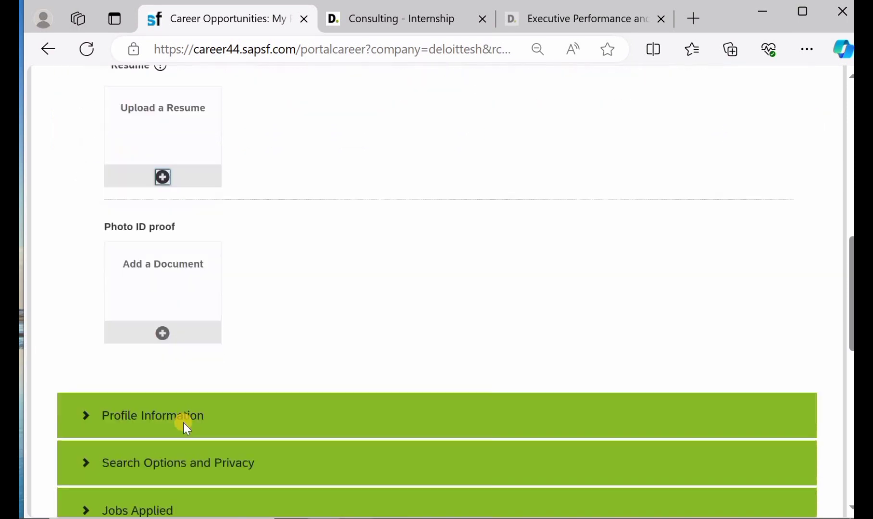
pyautogui.scroll(-1, 183, 422)
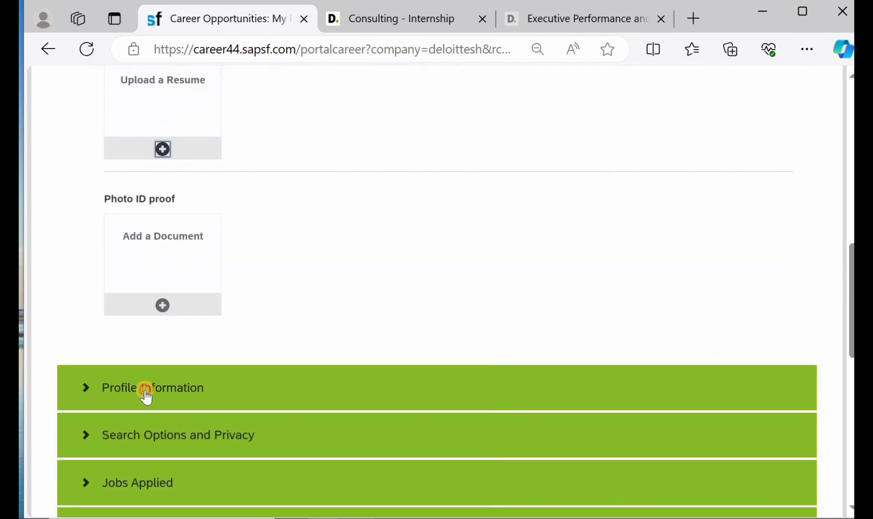
# - Expand Profile Information and set Title to Mr and Gender to Male
pyautogui.click(146, 395)
pyautogui.scroll(-7, 287, 333)
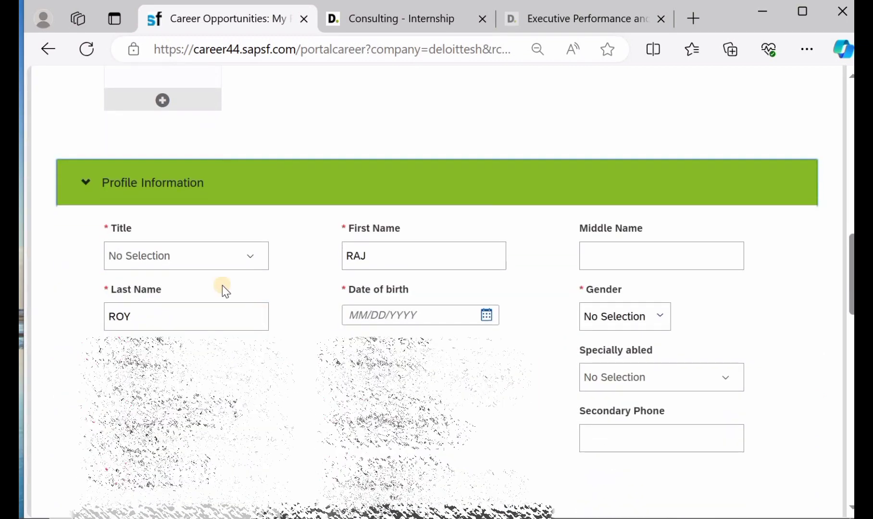
pyautogui.click(192, 257)
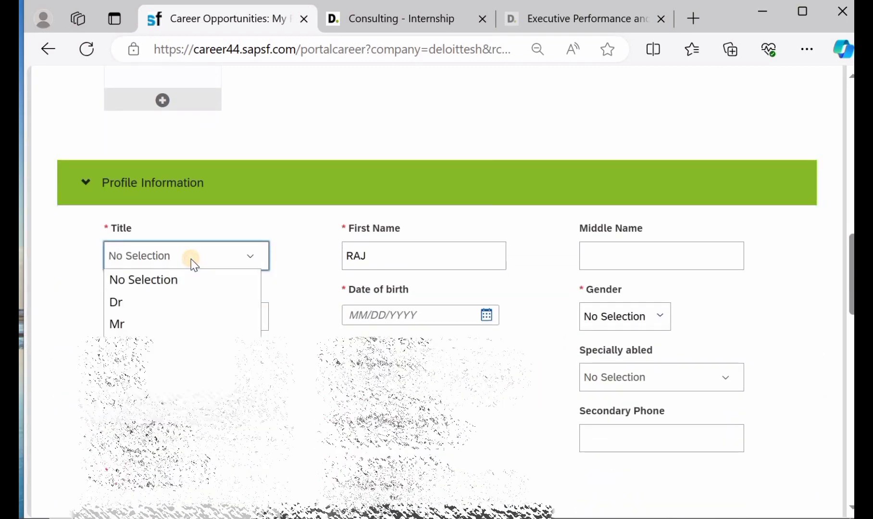
pyautogui.click(177, 326)
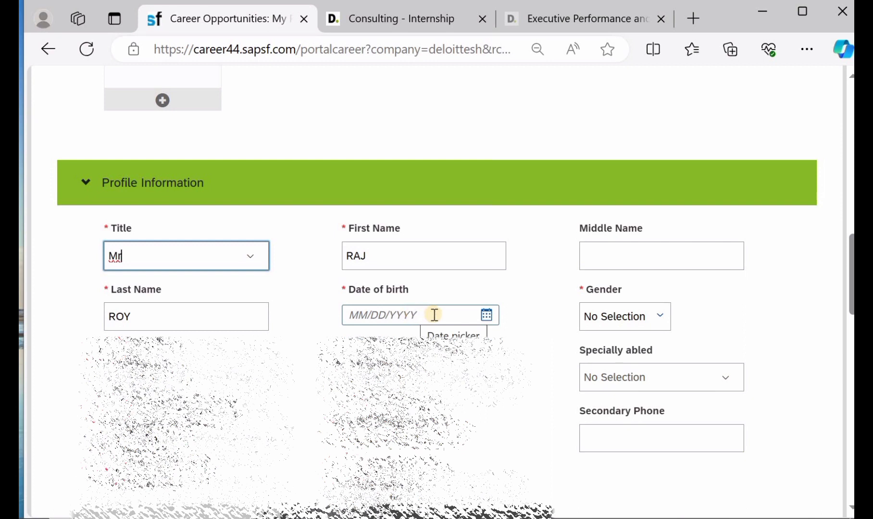
pyautogui.click(601, 327)
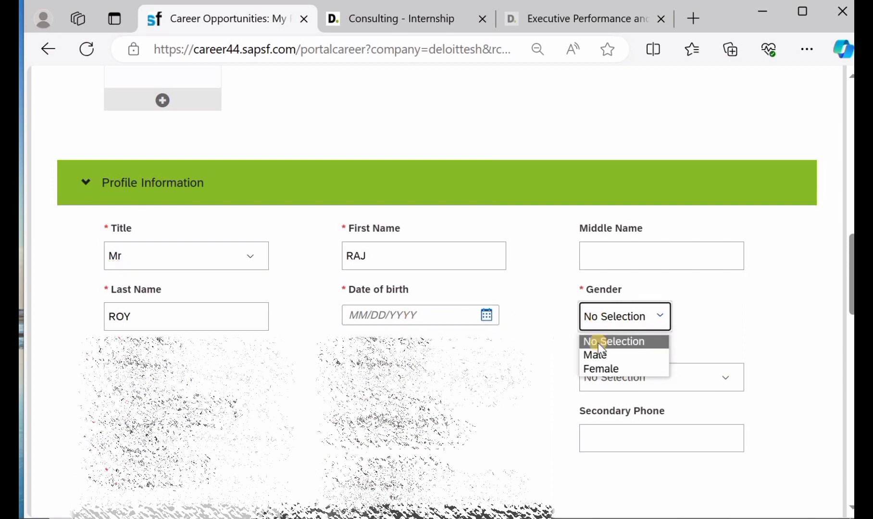
pyautogui.click(600, 356)
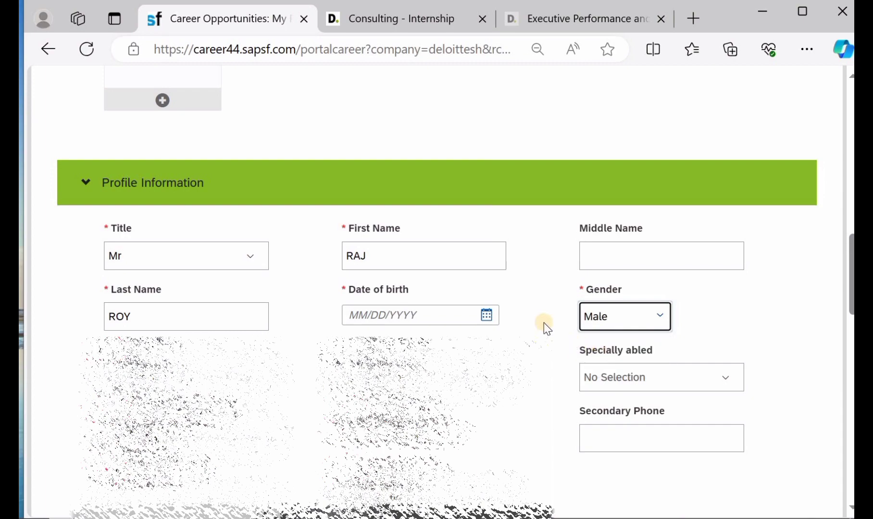
# - Set Nationality to Indian and Marital Status to Single, leaving Specially abled at No Selection
pyautogui.scroll(-1, 544, 323)
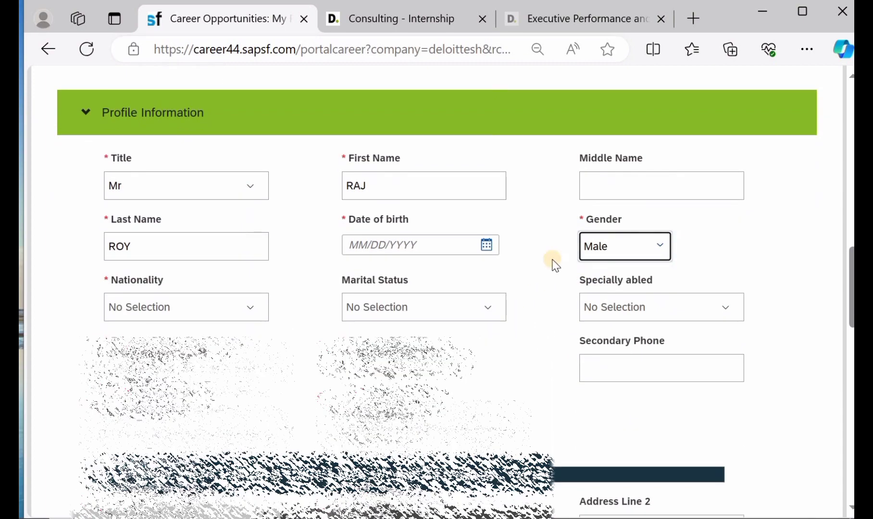
pyautogui.click(166, 320)
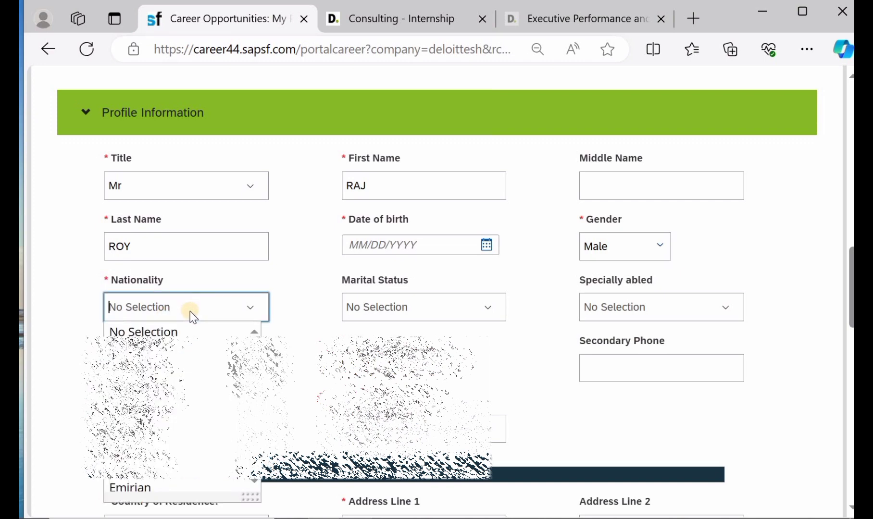
pyautogui.scroll(-10, 183, 412)
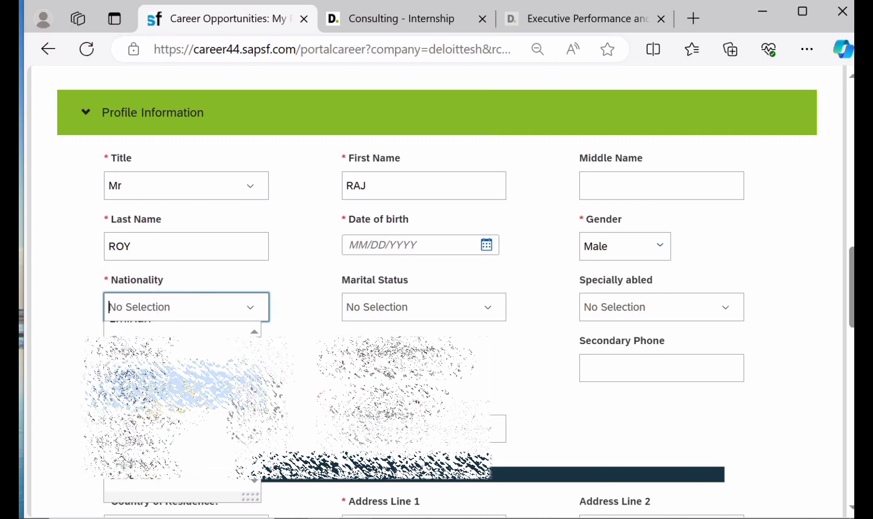
pyautogui.click(169, 350)
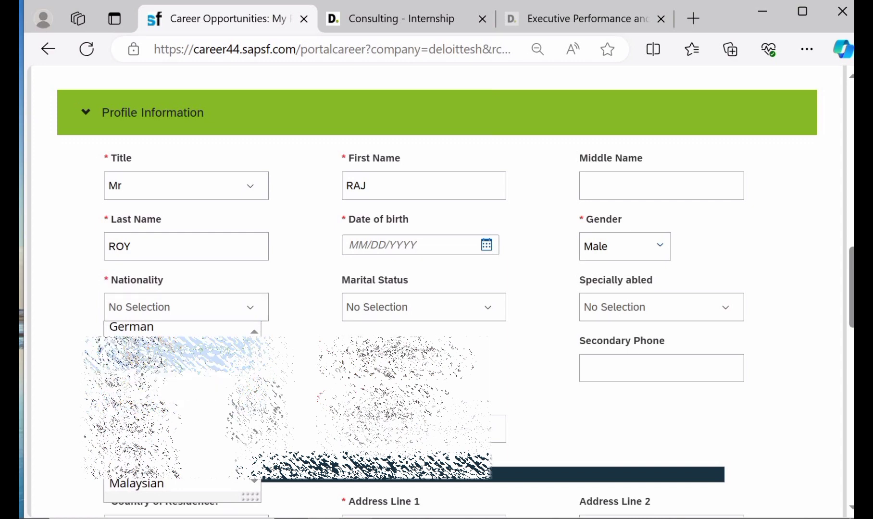
pyautogui.click(406, 309)
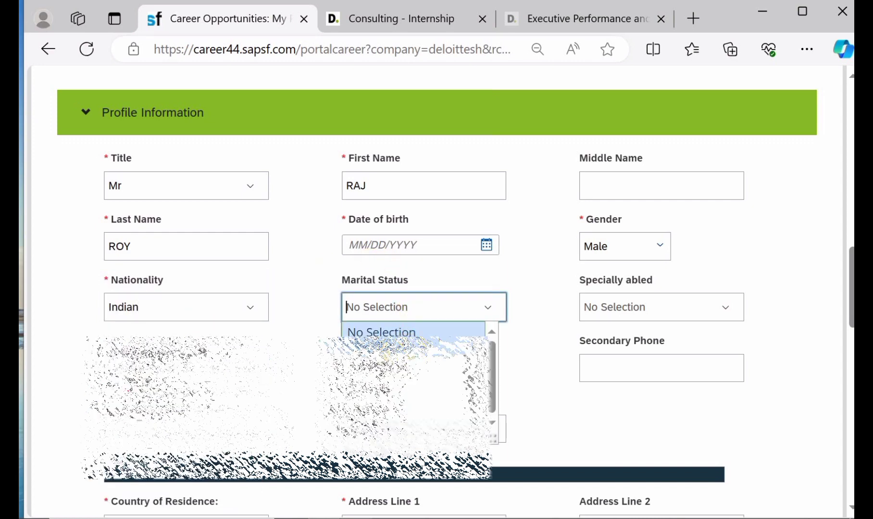
pyautogui.click(424, 405)
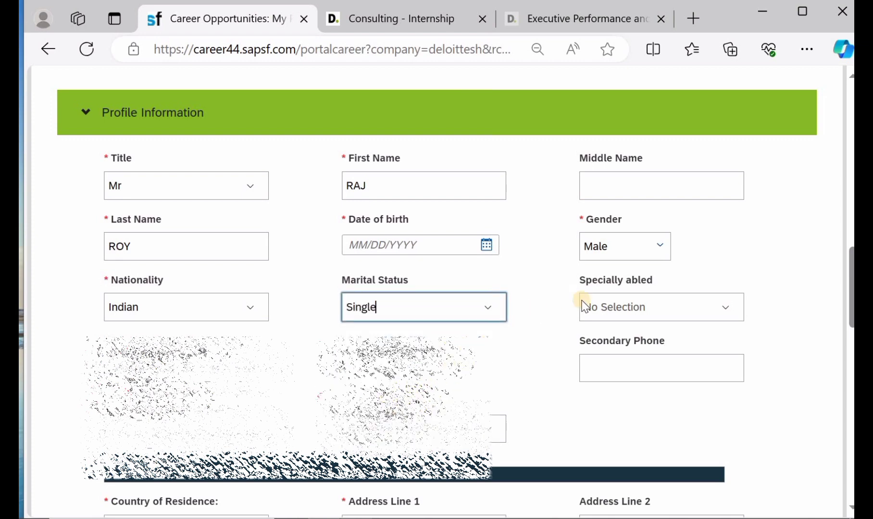
pyautogui.click(604, 307)
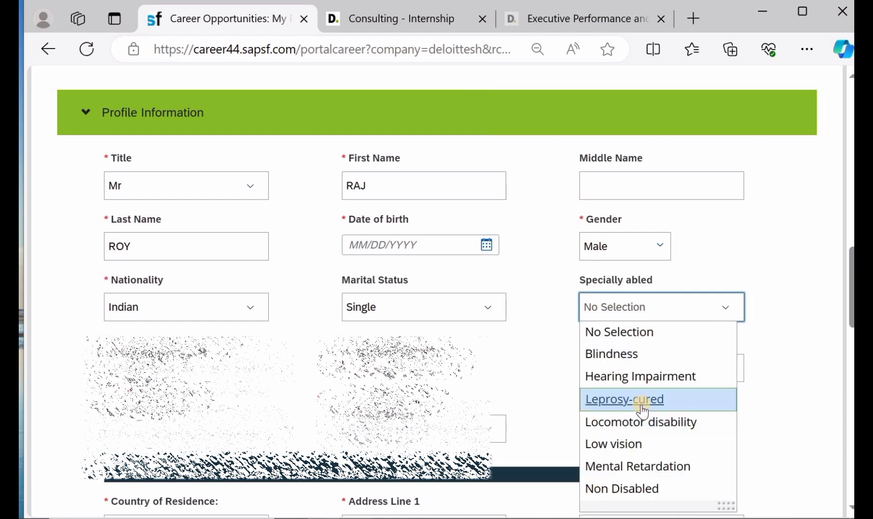
pyautogui.scroll(-1, 640, 407)
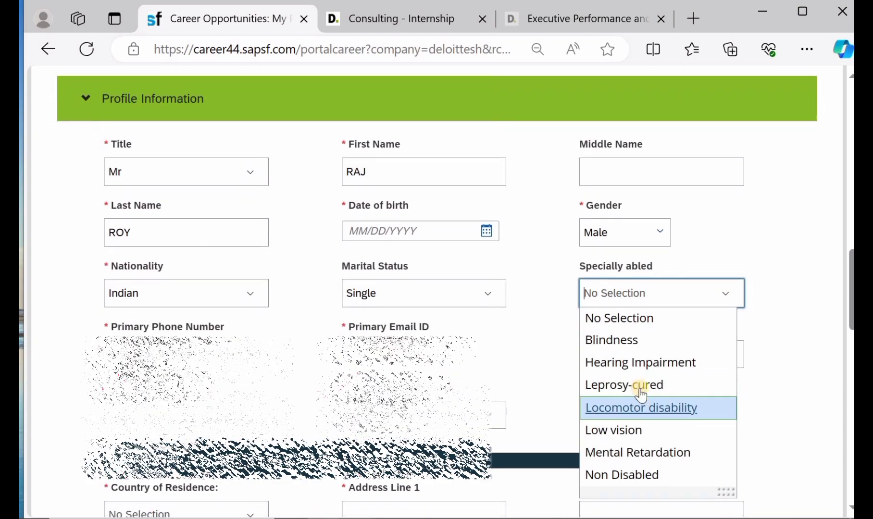
pyautogui.click(624, 322)
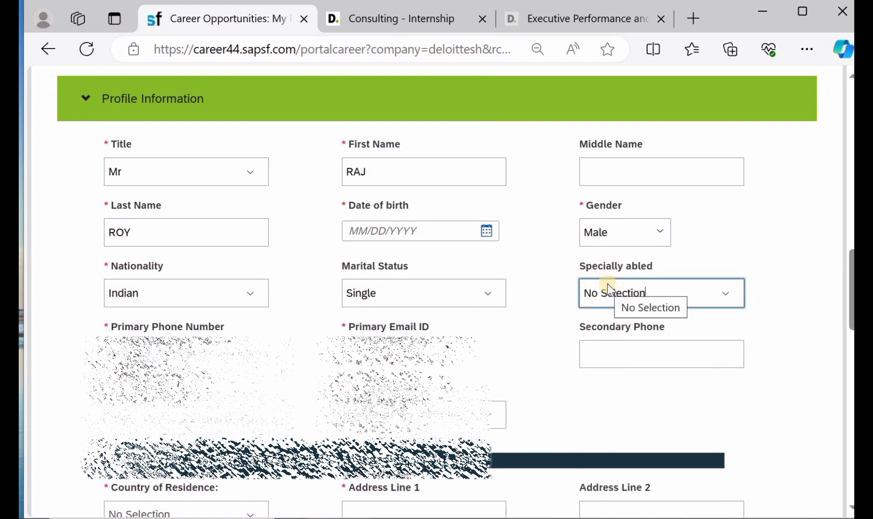
pyautogui.scroll(-1, 535, 324)
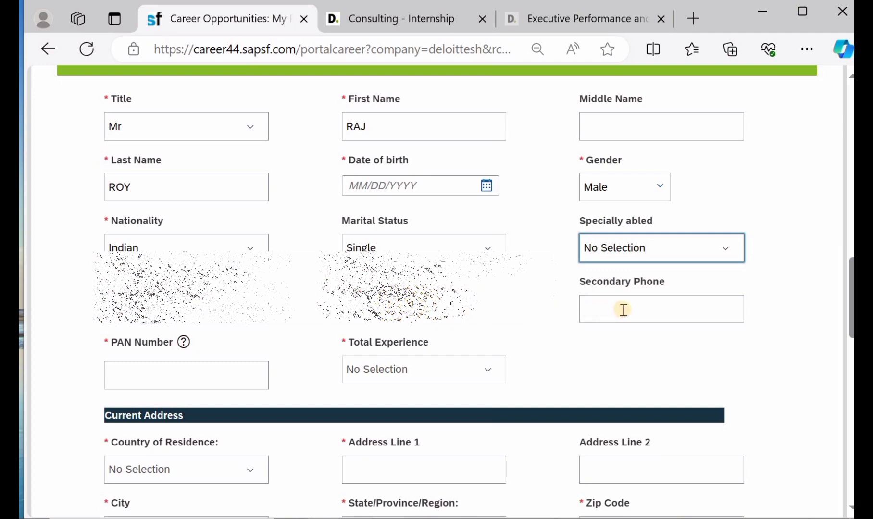
# - Set Total Experience to 0 years, leaving the PAN Number field empty
pyautogui.scroll(-1, 623, 310)
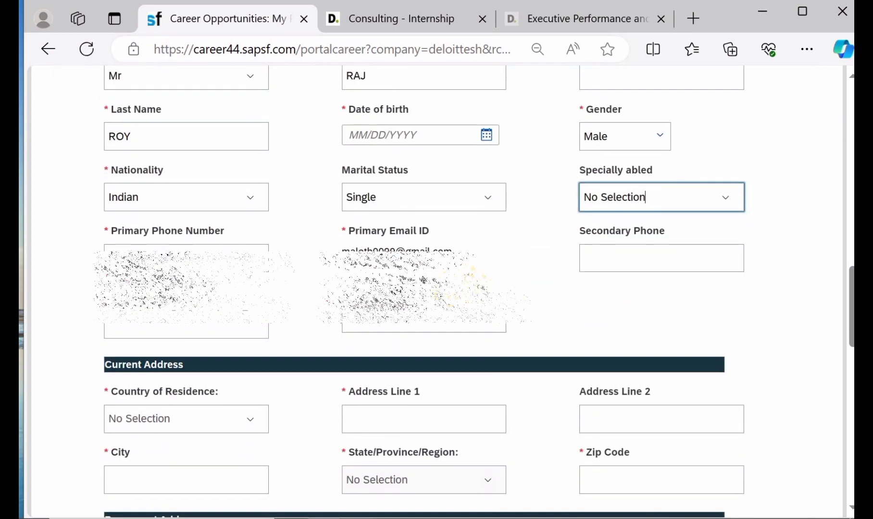
pyautogui.click(164, 326)
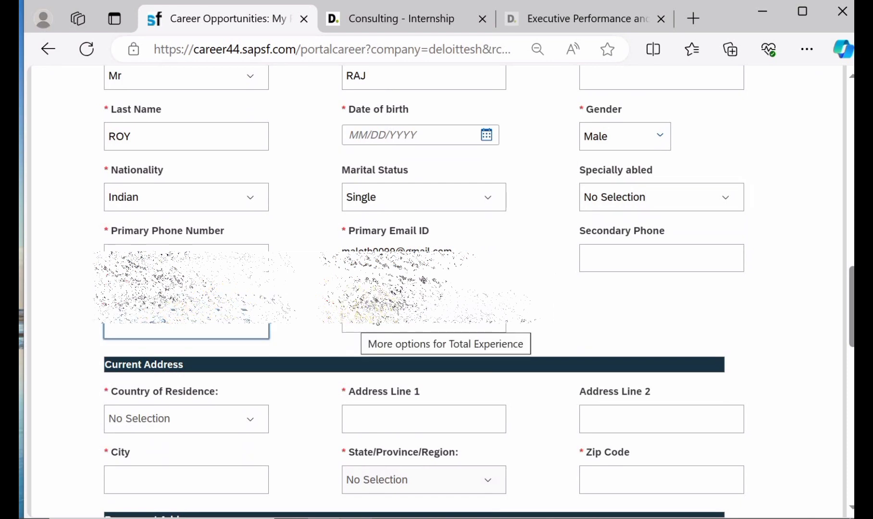
pyautogui.click(385, 318)
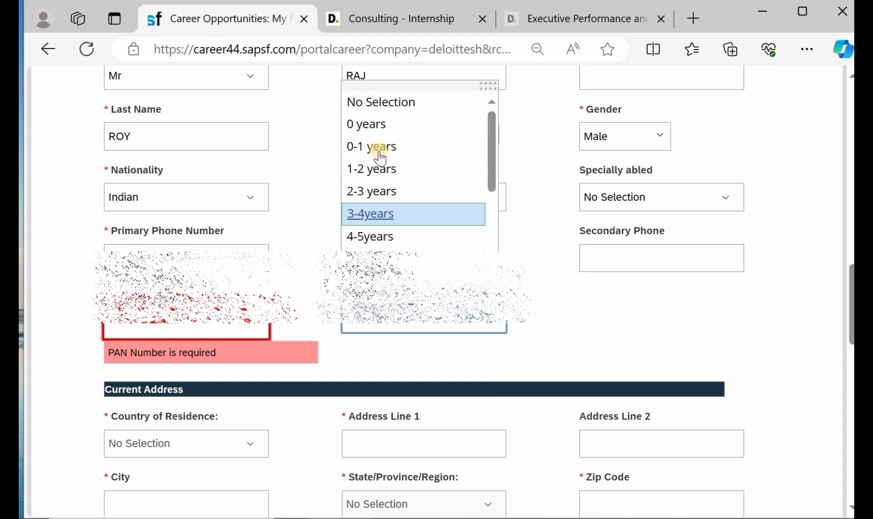
pyautogui.click(373, 127)
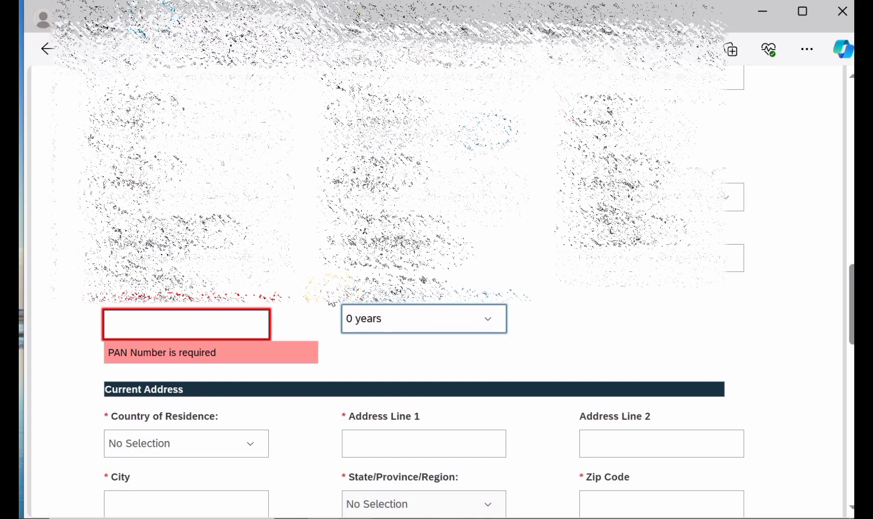
# - Choose India from the Current Address Country of Residence list
pyautogui.scroll(-3, 332, 302)
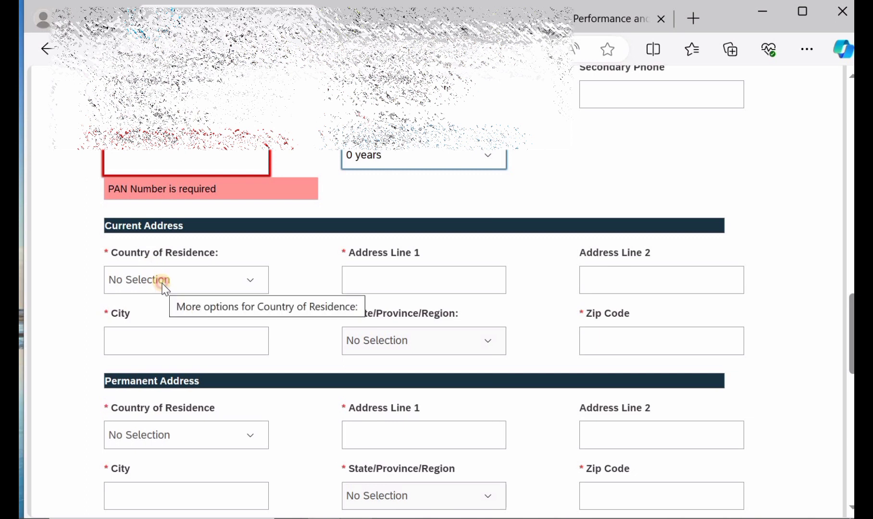
pyautogui.click(163, 282)
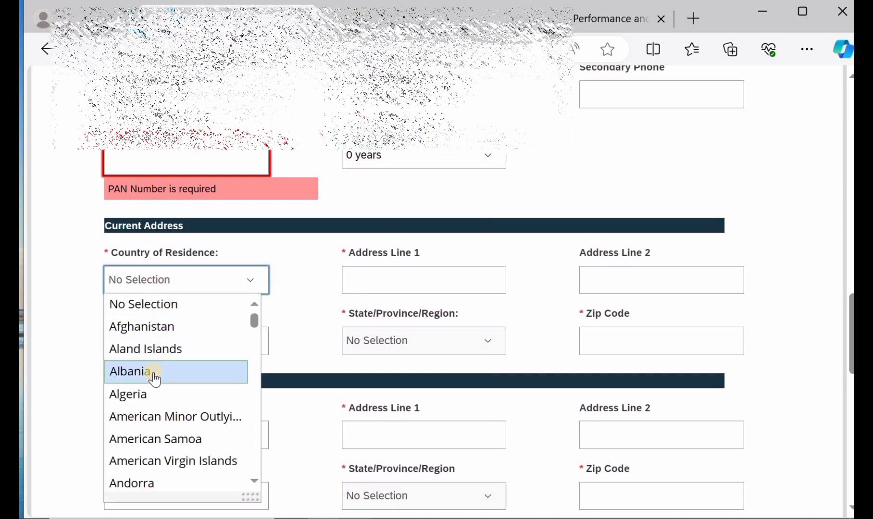
pyautogui.scroll(-6, 157, 370)
pyautogui.scroll(-15, 155, 380)
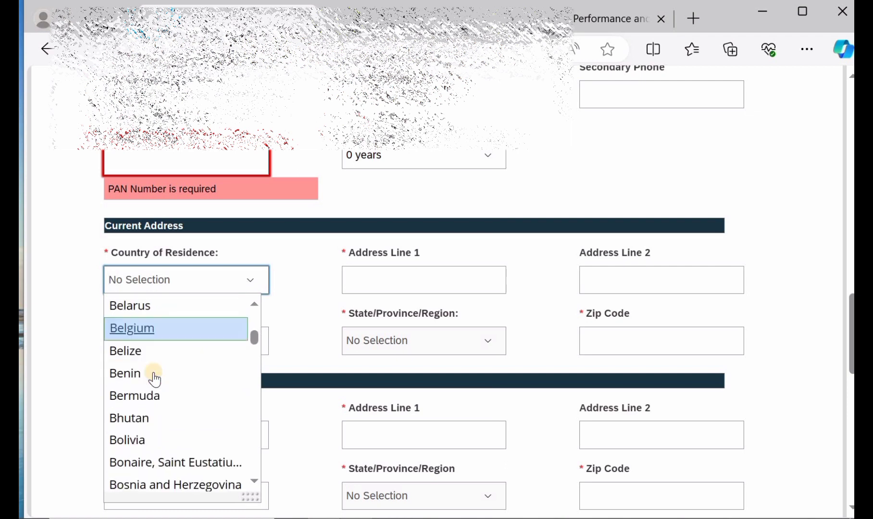
pyautogui.scroll(-10, 155, 379)
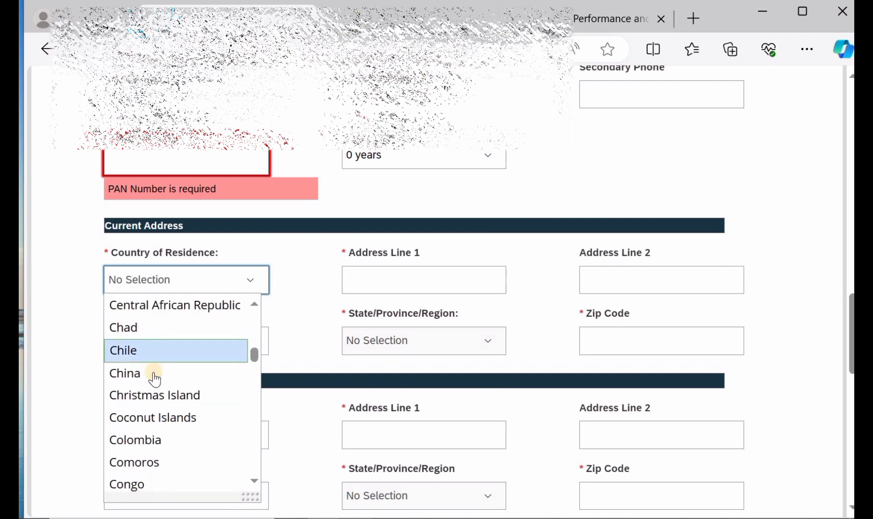
pyautogui.scroll(-10, 155, 379)
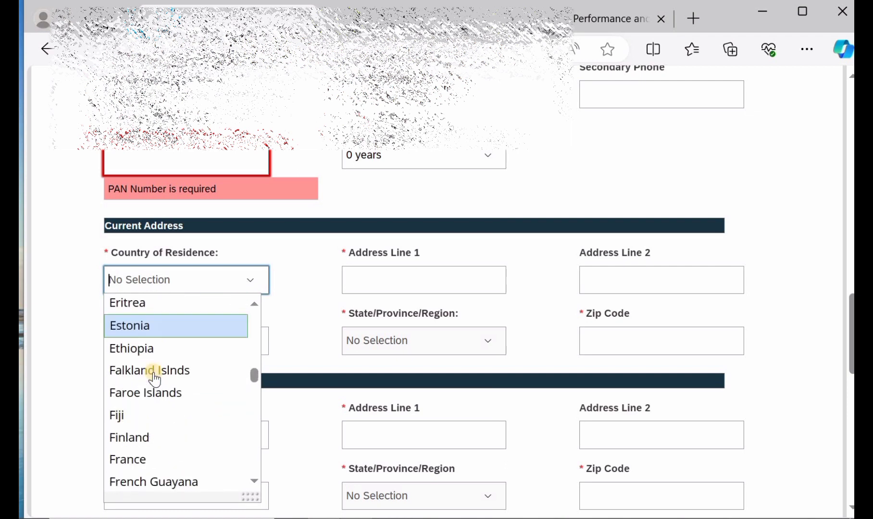
pyautogui.scroll(-5, 154, 379)
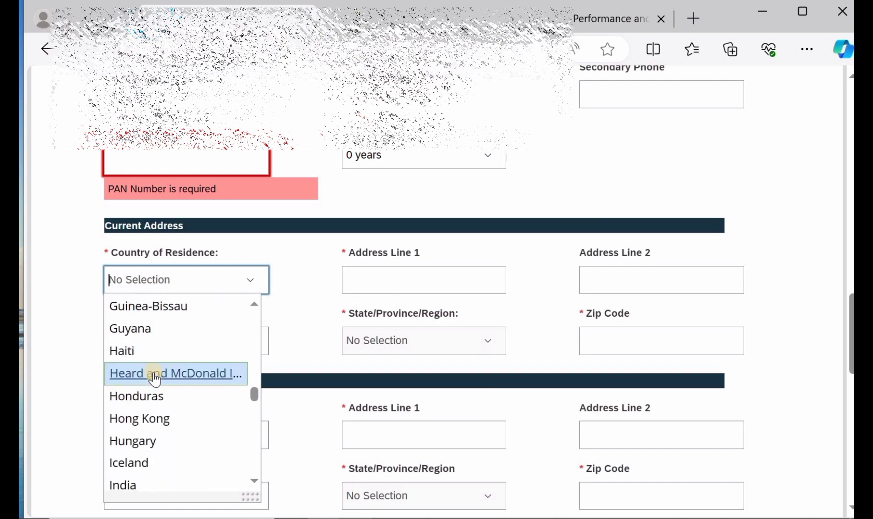
pyautogui.click(137, 313)
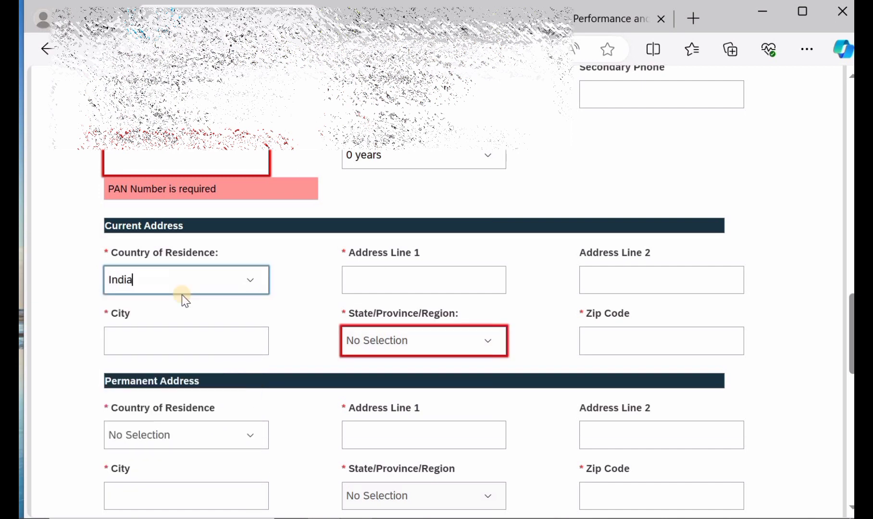
# - Enter the current address's two address lines and city
pyautogui.click(389, 280)
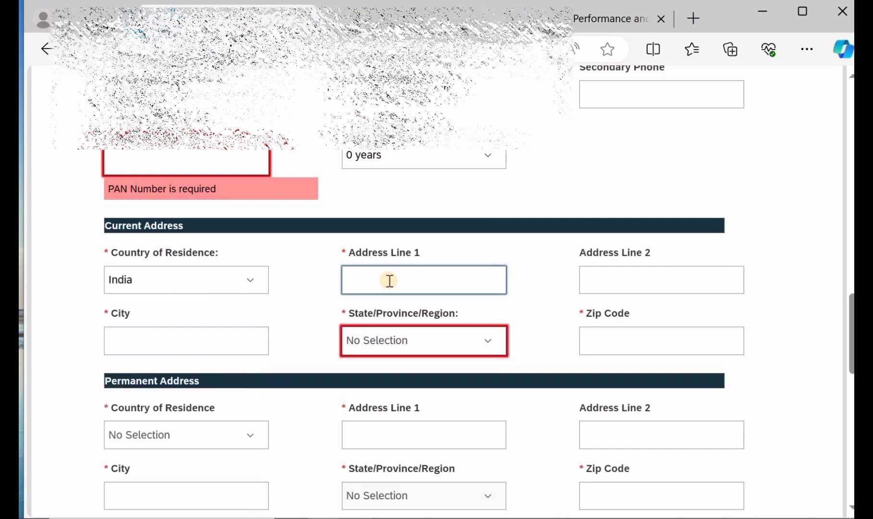
pyautogui.click(684, 280)
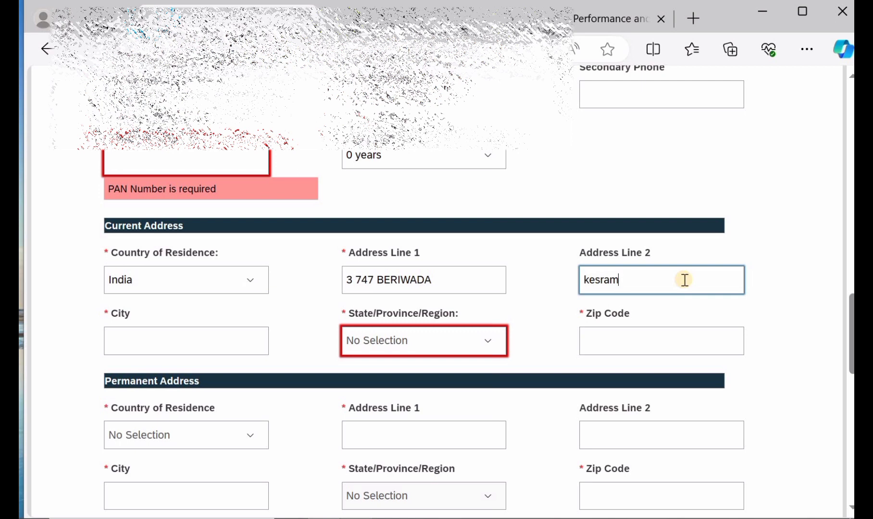
pyautogui.click(233, 341)
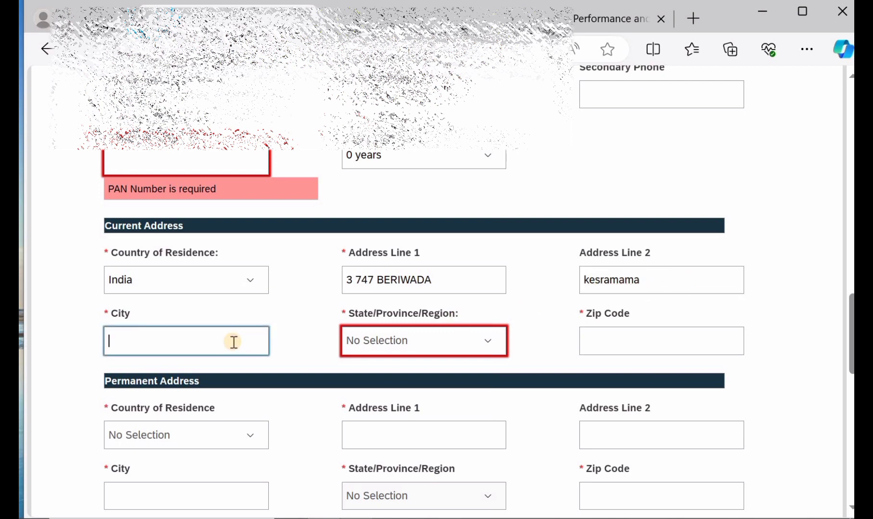
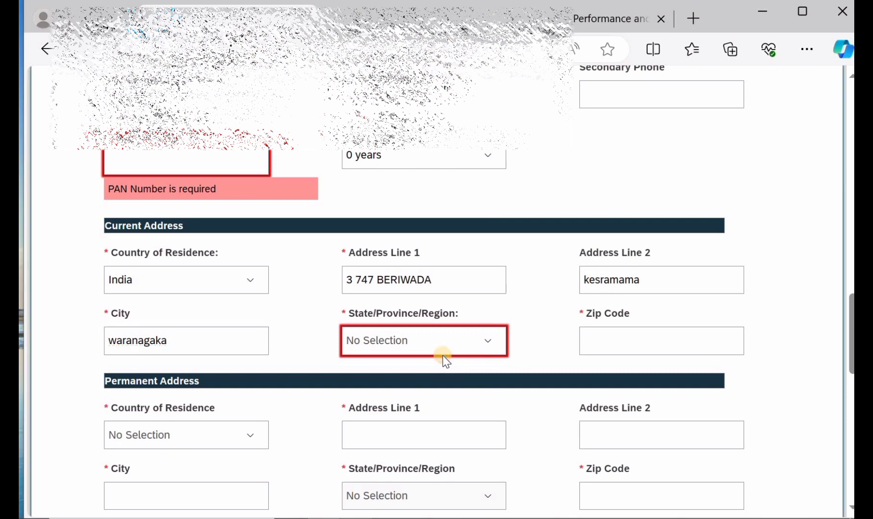
# - Select Telangana as the current address state and enter the zip code
pyautogui.click(417, 341)
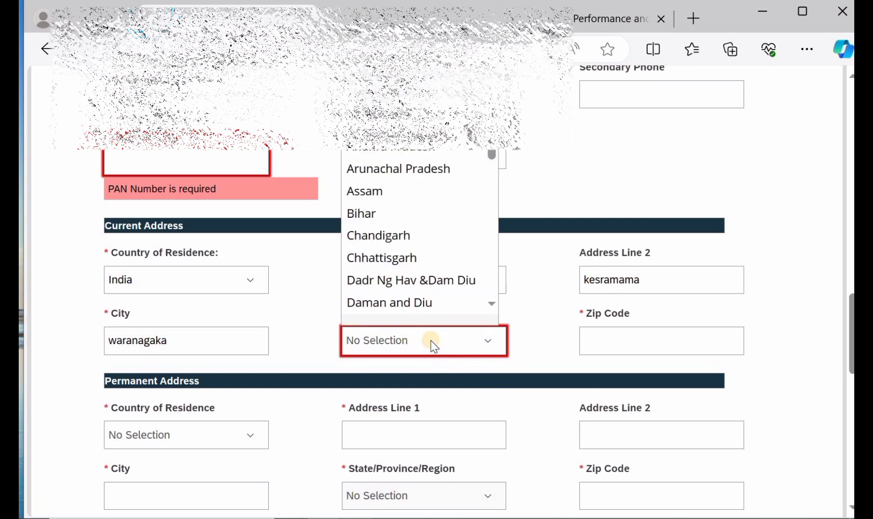
pyautogui.scroll(-3, 409, 236)
pyautogui.scroll(-7, 408, 239)
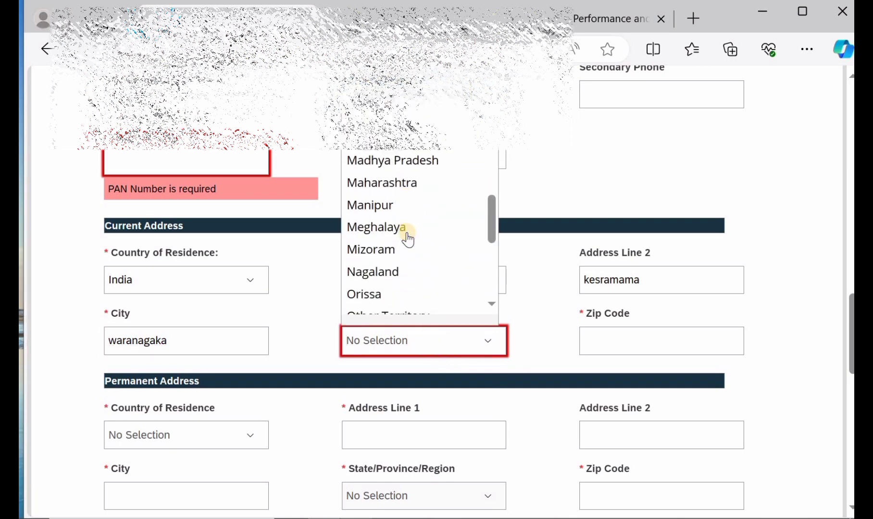
pyautogui.click(402, 214)
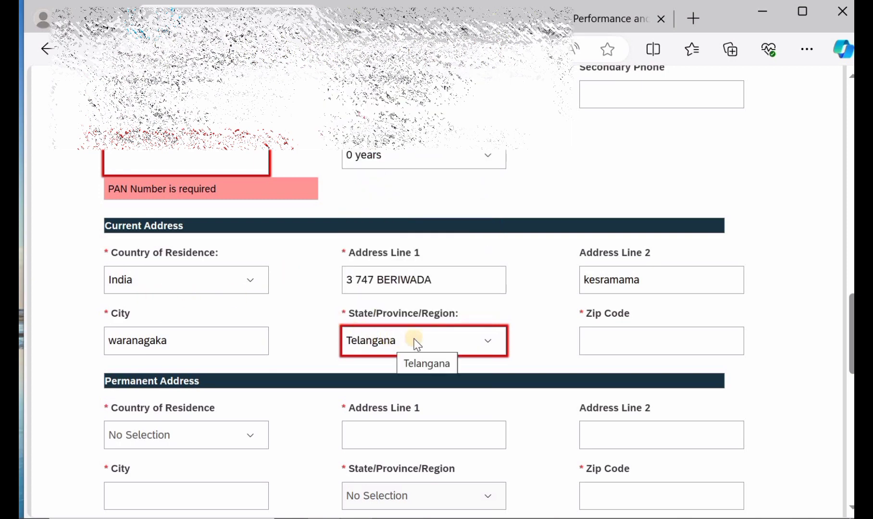
pyautogui.click(608, 334)
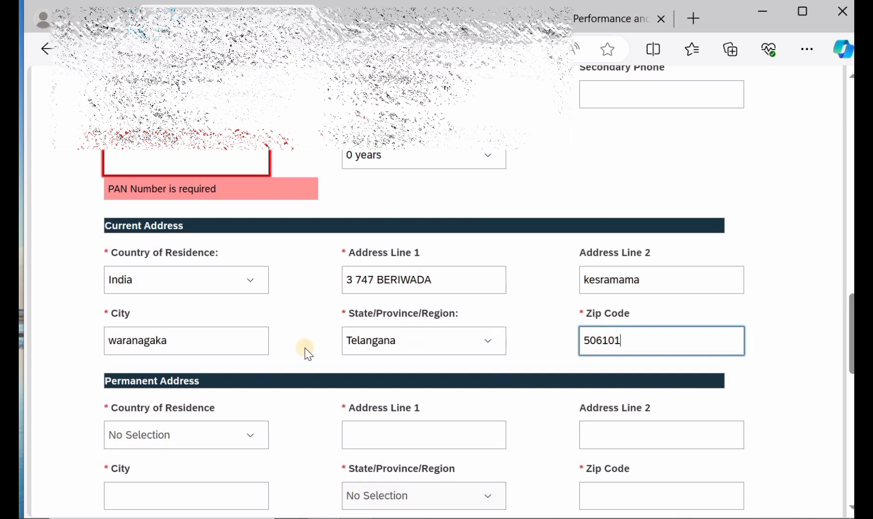
pyautogui.scroll(-2, 305, 348)
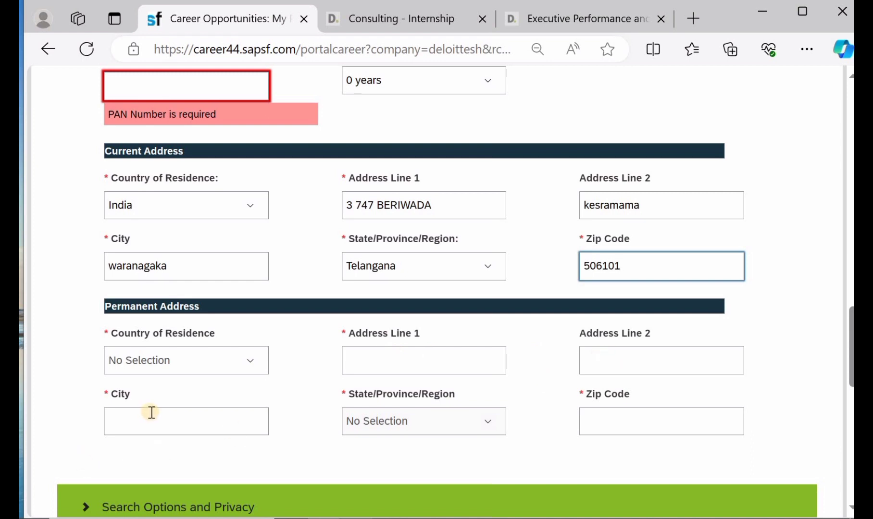
# - Complete the permanent address with India and Telangana, then expand Previous employment
pyautogui.click(379, 420)
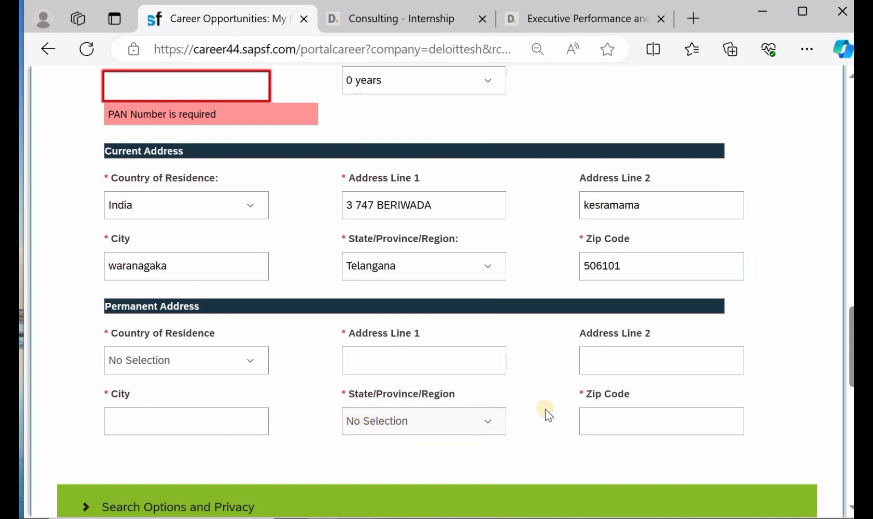
pyautogui.scroll(-3, 587, 409)
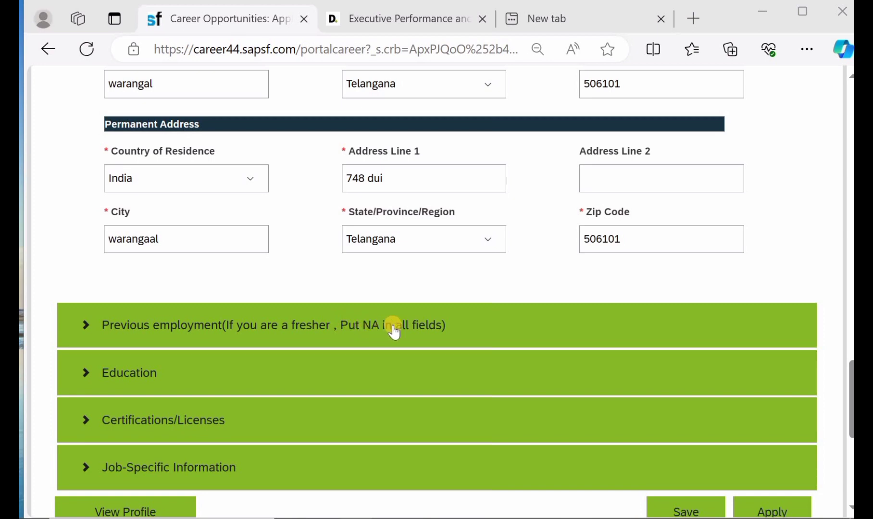
pyautogui.click(356, 330)
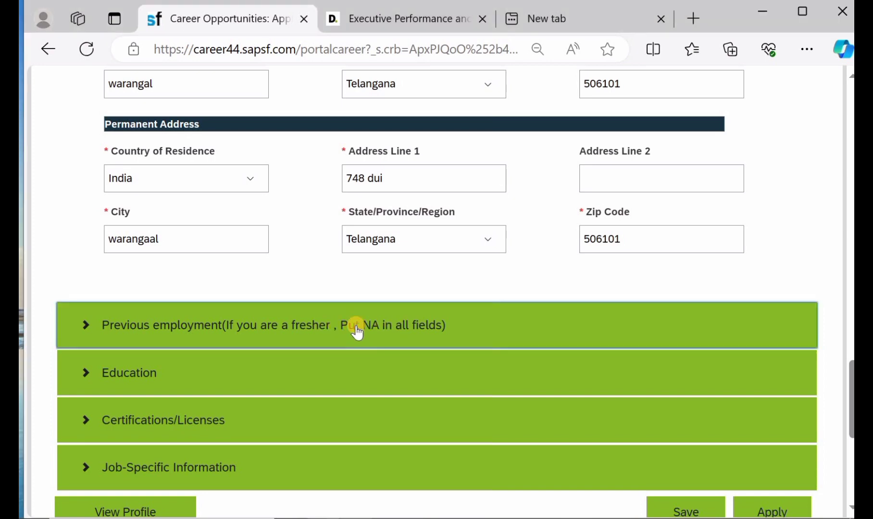
pyautogui.scroll(-1, 205, 359)
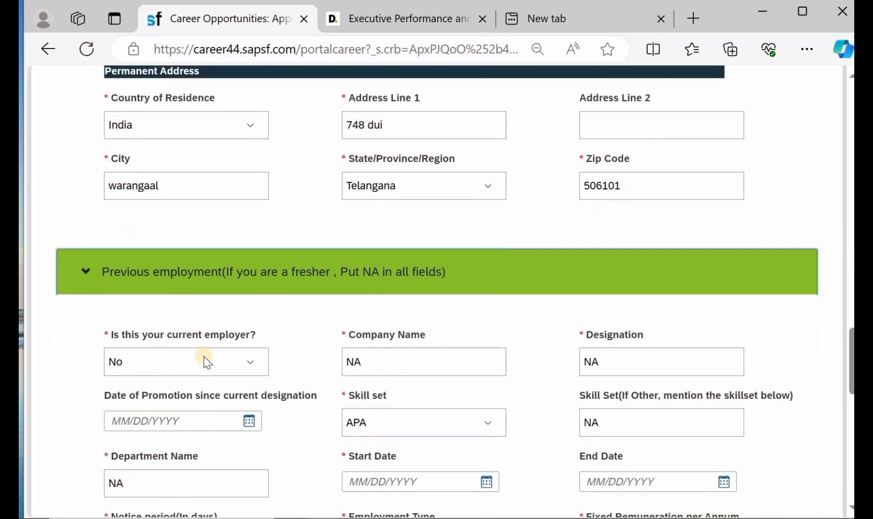
pyautogui.click(176, 361)
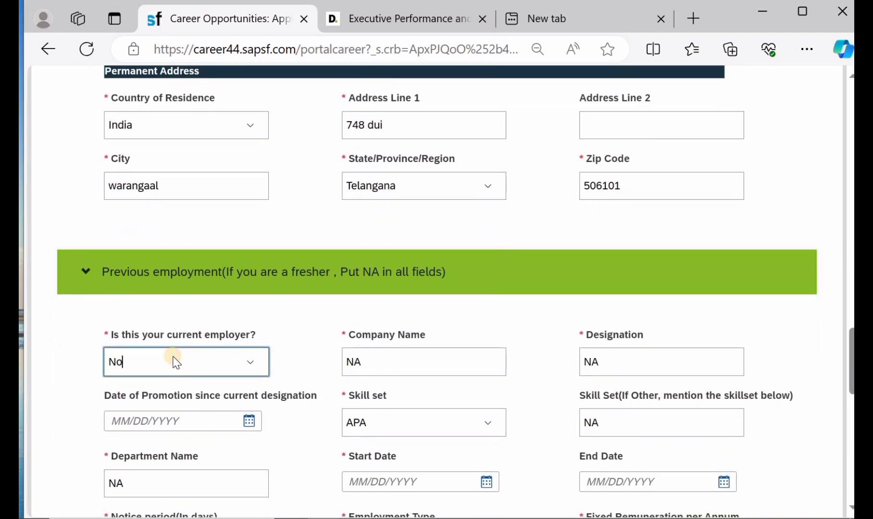
pyautogui.click(176, 362)
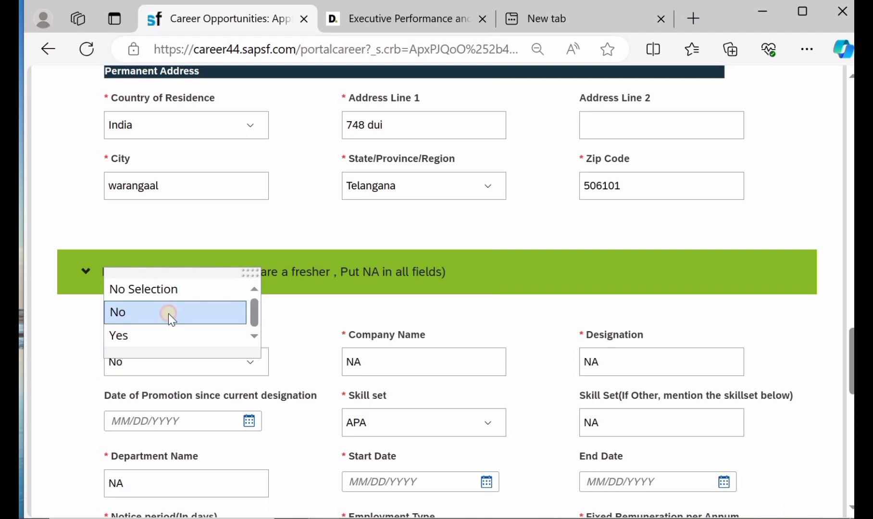
pyautogui.click(168, 313)
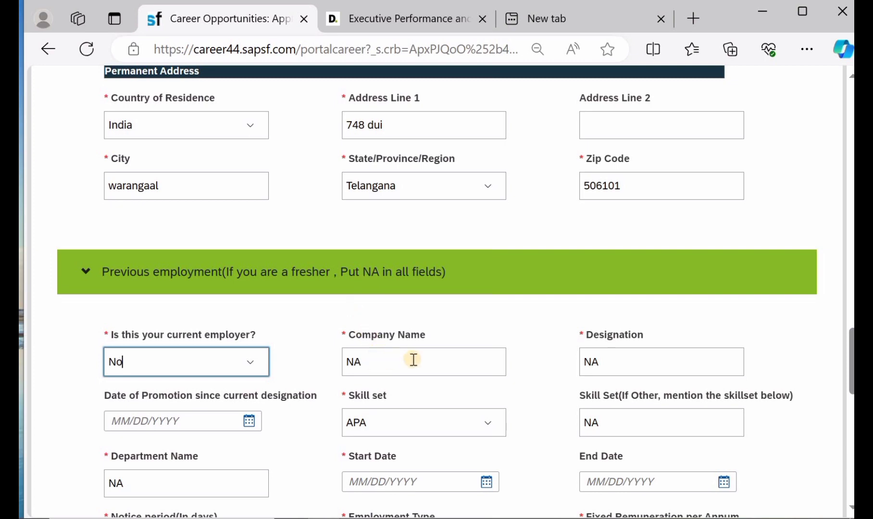
pyautogui.scroll(-1, 597, 362)
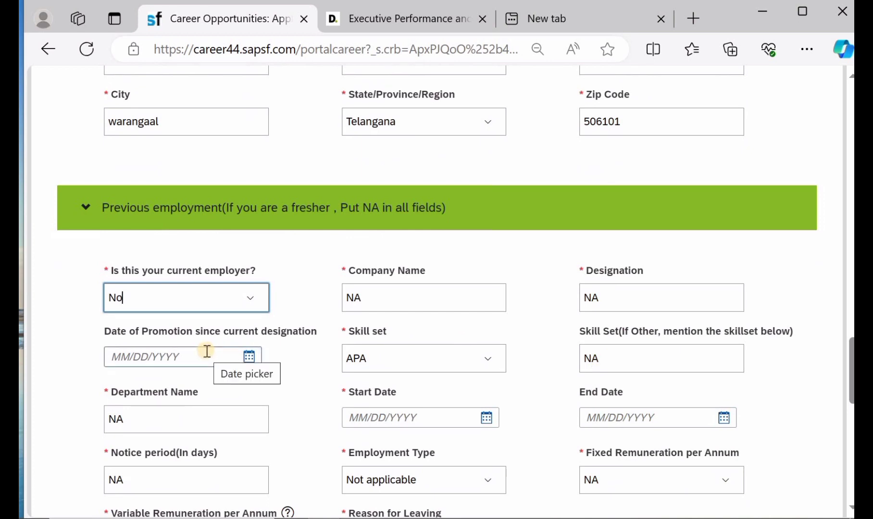
pyautogui.click(378, 355)
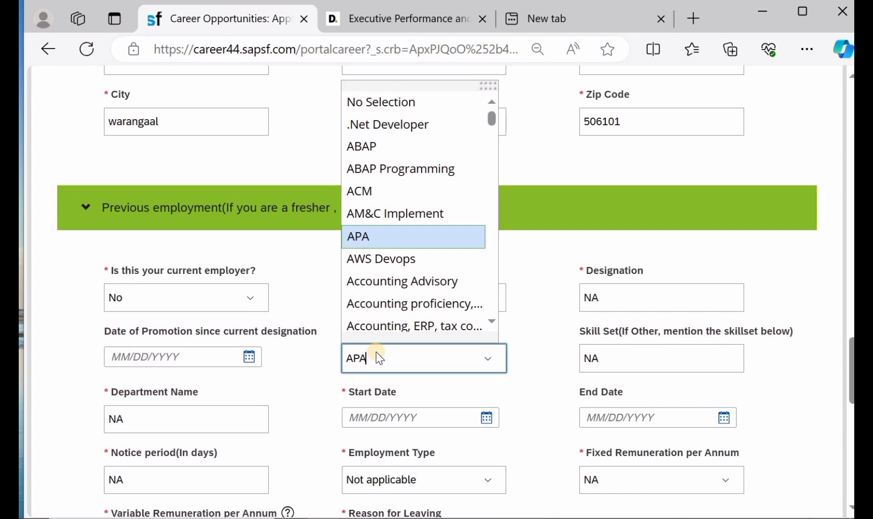
pyautogui.press('BackSpace')
pyautogui.press('BackSpace')
pyautogui.press('BackSpace')
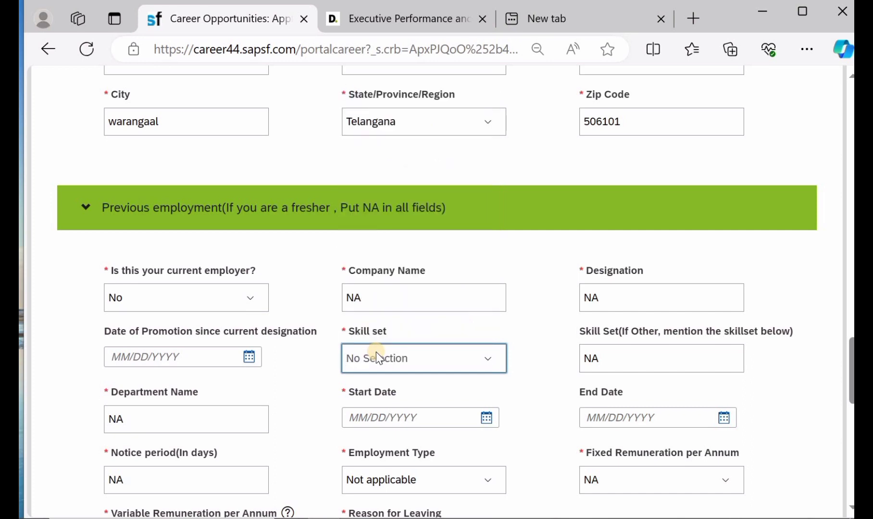
pyautogui.write('NA')
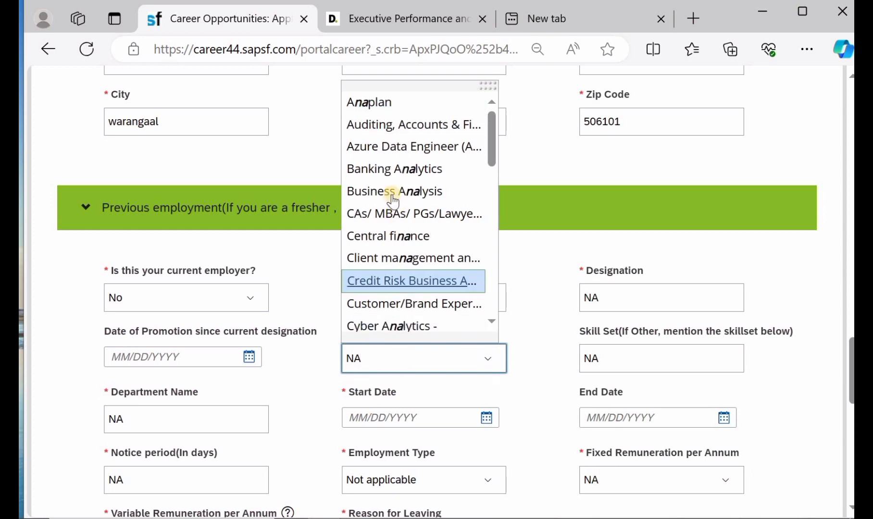
pyautogui.click(415, 387)
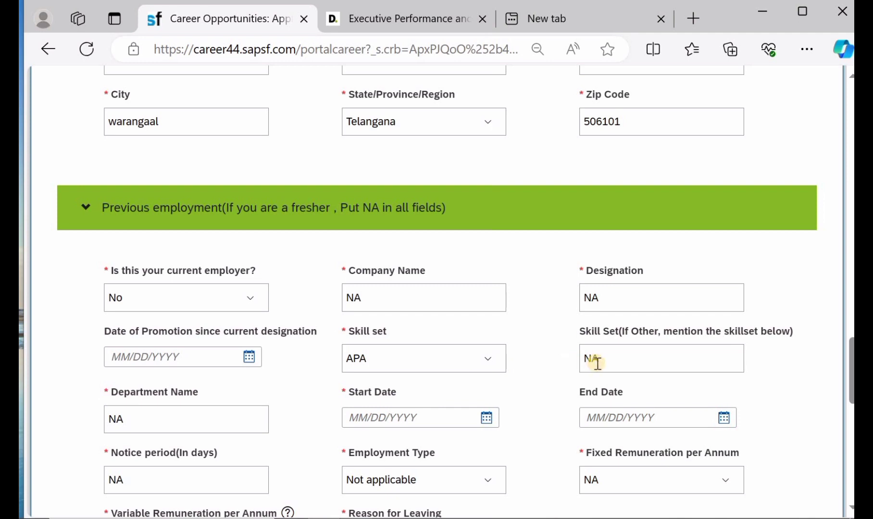
pyautogui.scroll(-2, 596, 362)
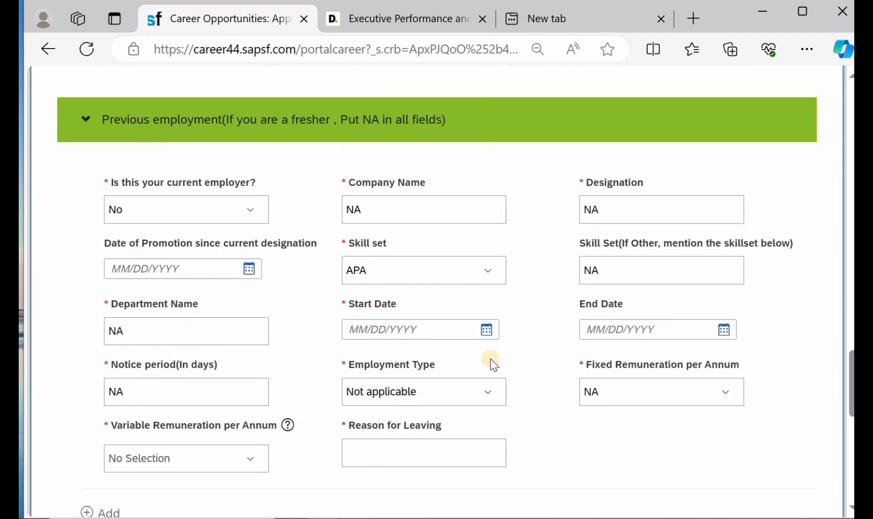
# - Replace the Fixed Remuneration per Annum choice with NA
pyautogui.scroll(-1, 445, 350)
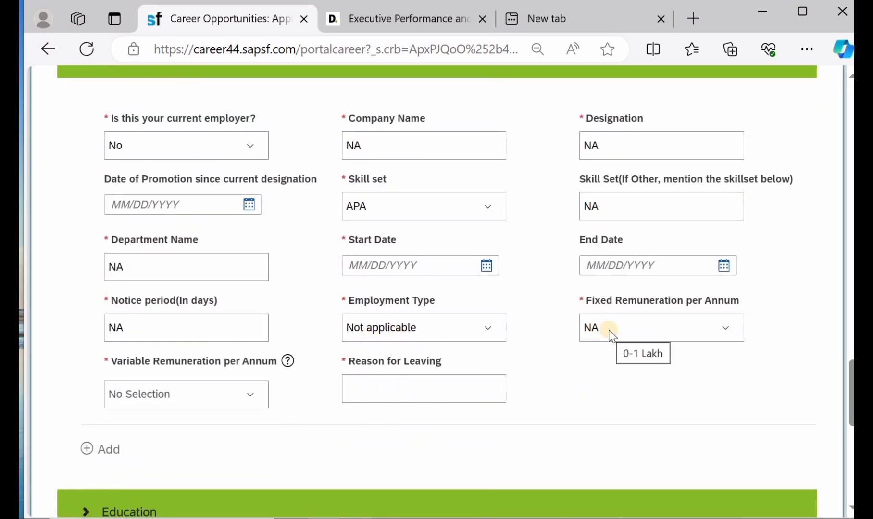
pyautogui.click(648, 336)
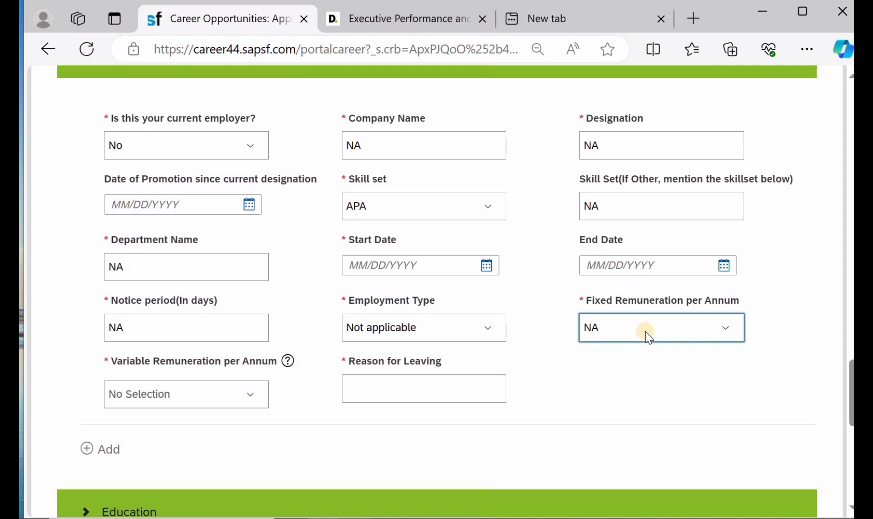
pyautogui.click(648, 337)
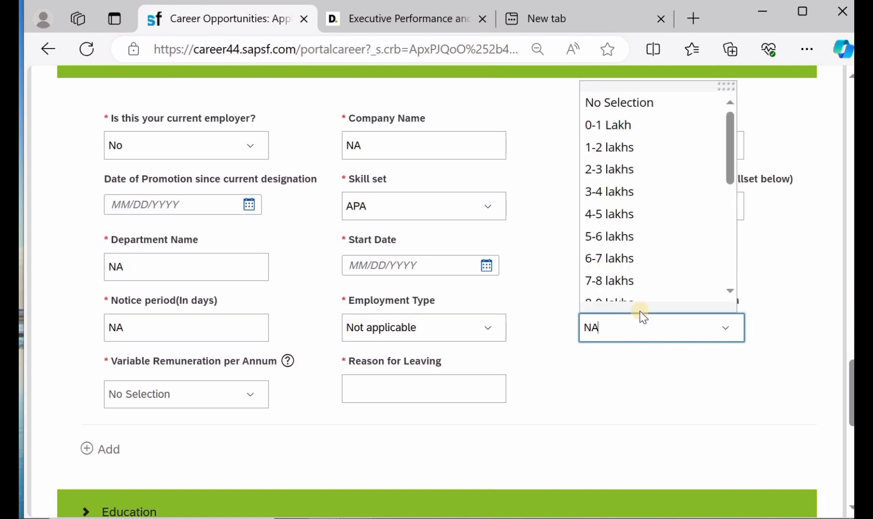
pyautogui.click(627, 127)
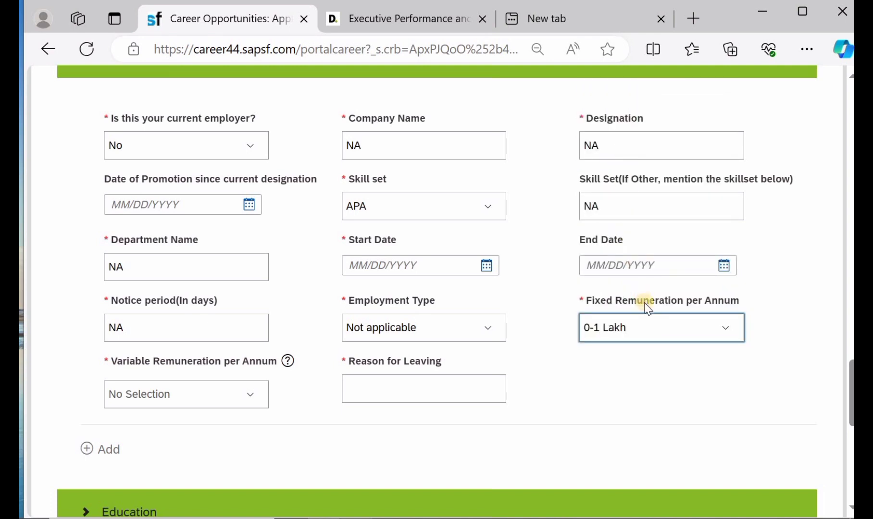
pyautogui.press('BackSpace')
pyautogui.press('BackSpace')
pyautogui.press('BackSpace')
pyautogui.press('BackSpace')
pyautogui.press('BackSpace')
pyautogui.press('BackSpace')
pyautogui.press('BackSpace')
pyautogui.press('BackSpace')
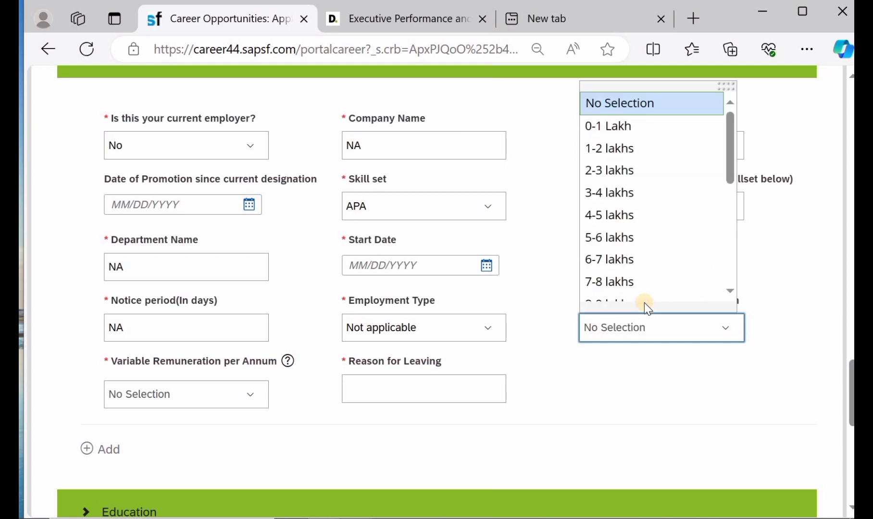
pyautogui.write('NA')
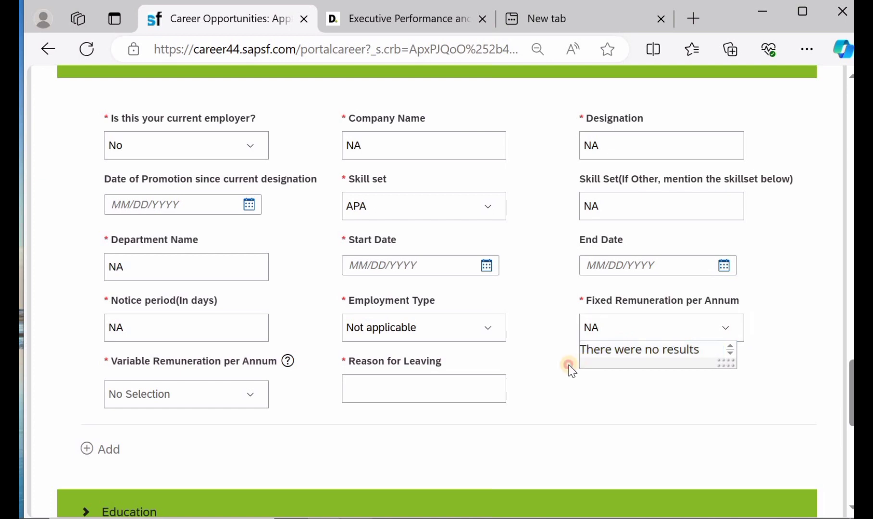
# - Set Variable Remuneration per Annum to NA, keeping it despite no matching suggestion
pyautogui.moveTo(570, 365); pyautogui.dragTo(597, 348)
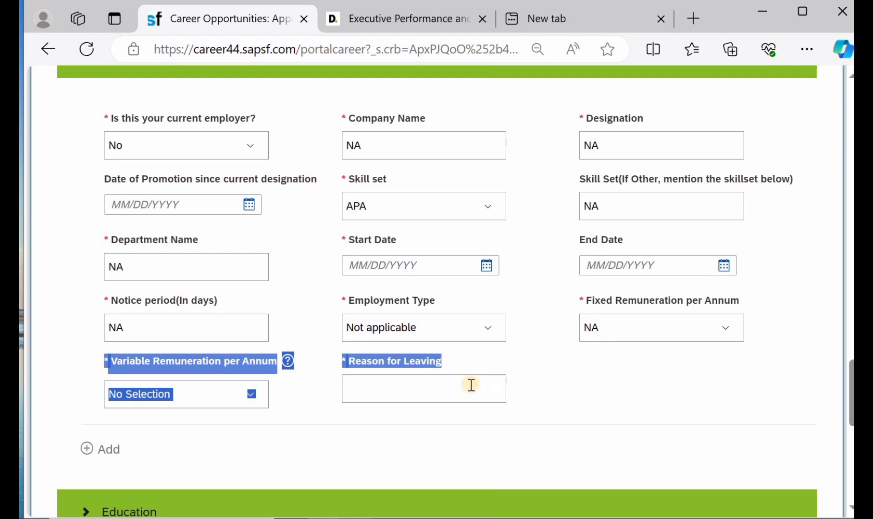
pyautogui.click(163, 382)
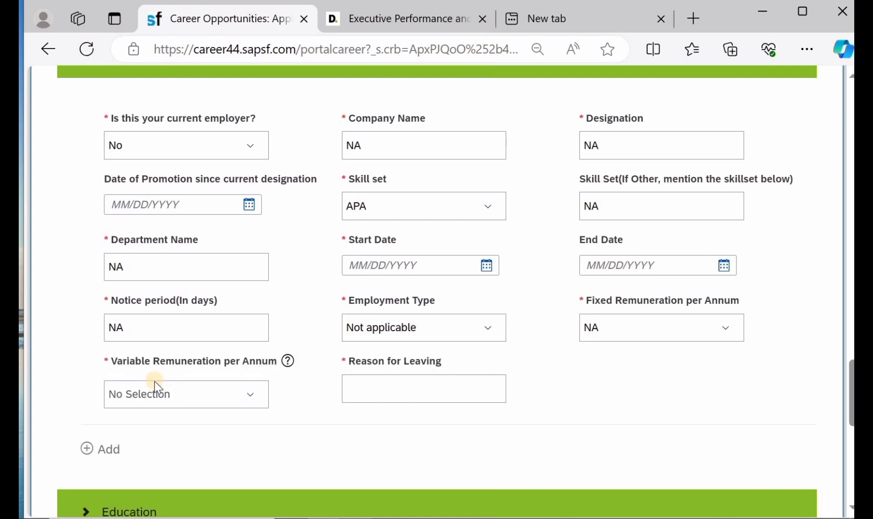
pyautogui.click(128, 395)
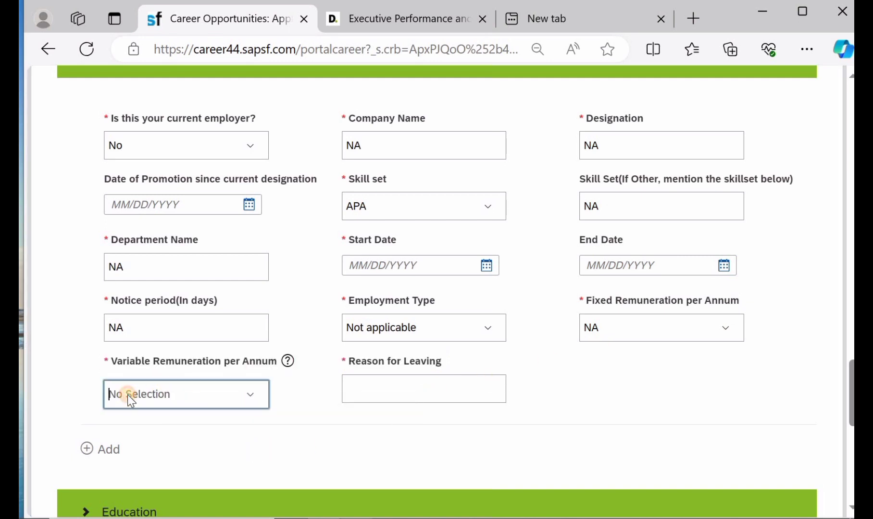
pyautogui.click(127, 395)
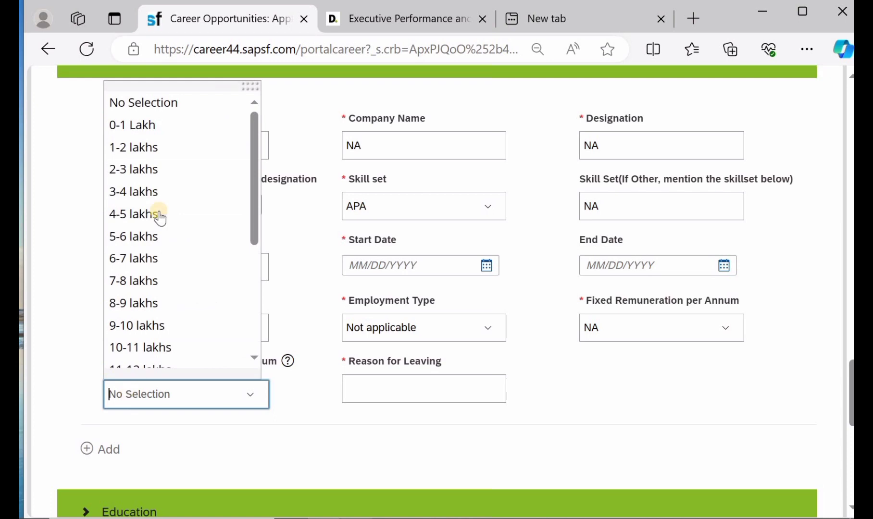
pyautogui.click(135, 125)
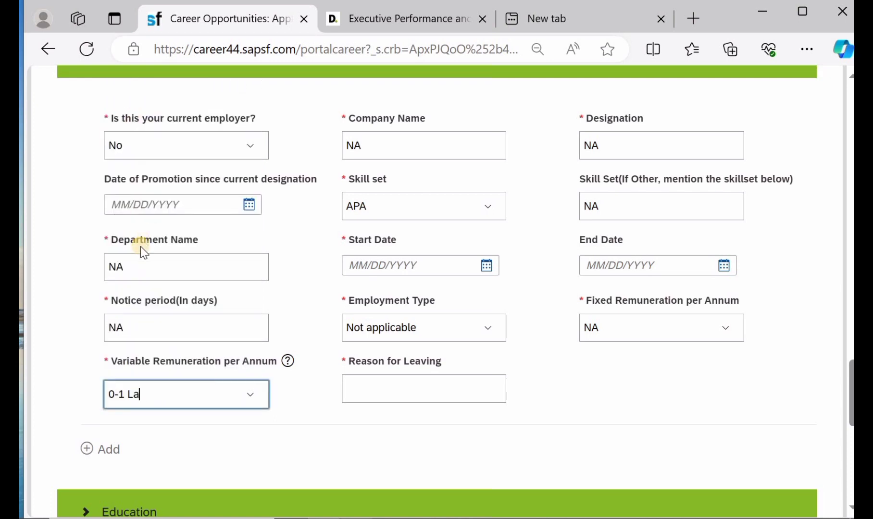
pyautogui.press('BackSpace')
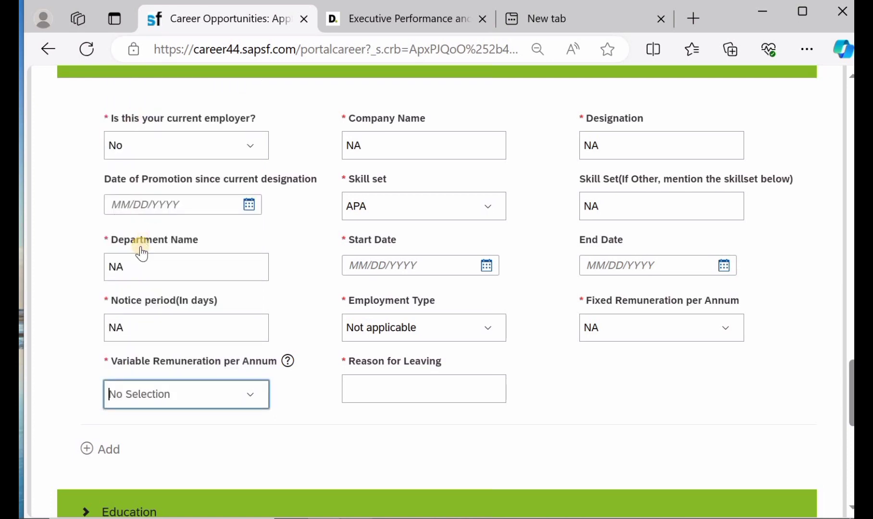
pyautogui.write('NA')
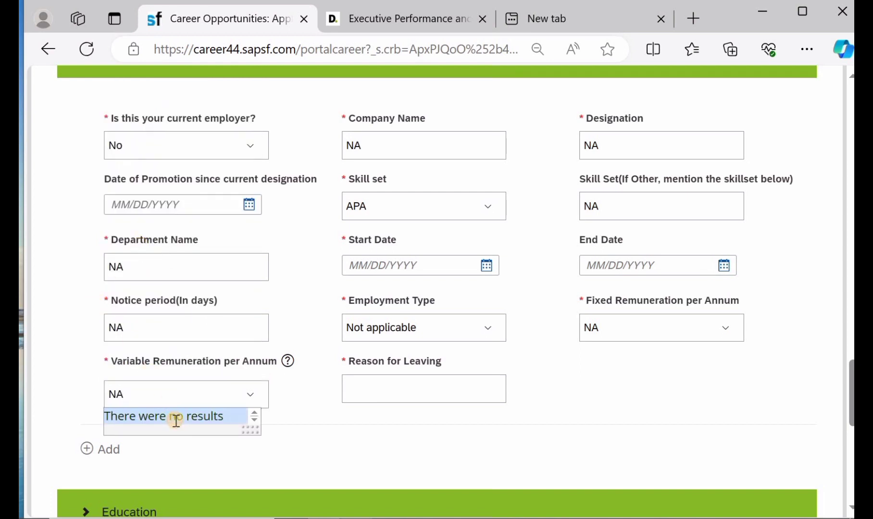
pyautogui.click(296, 413)
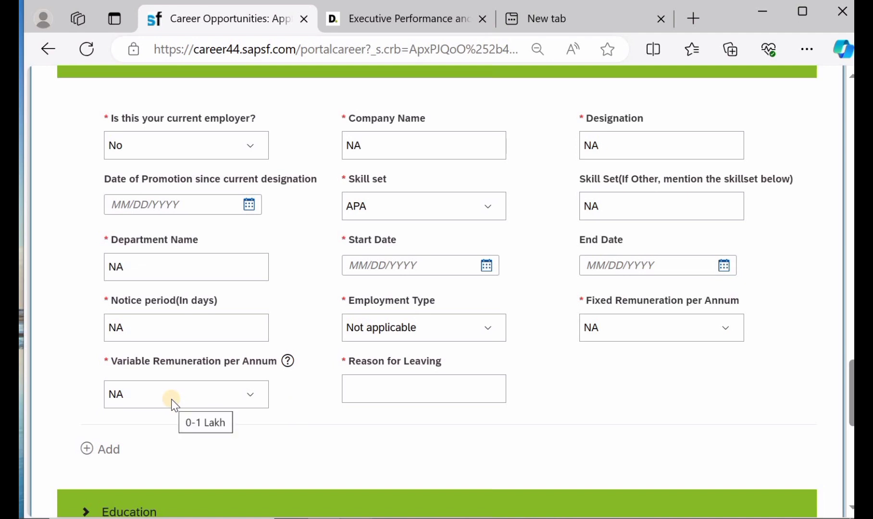
# - Fill Reason for Leaving with NA and scroll toward the Education section
pyautogui.click(378, 392)
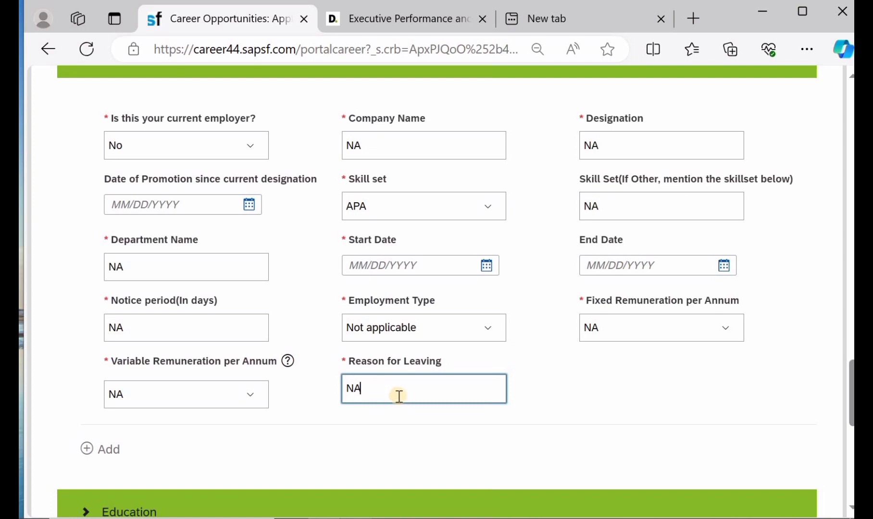
pyautogui.scroll(-4, 399, 396)
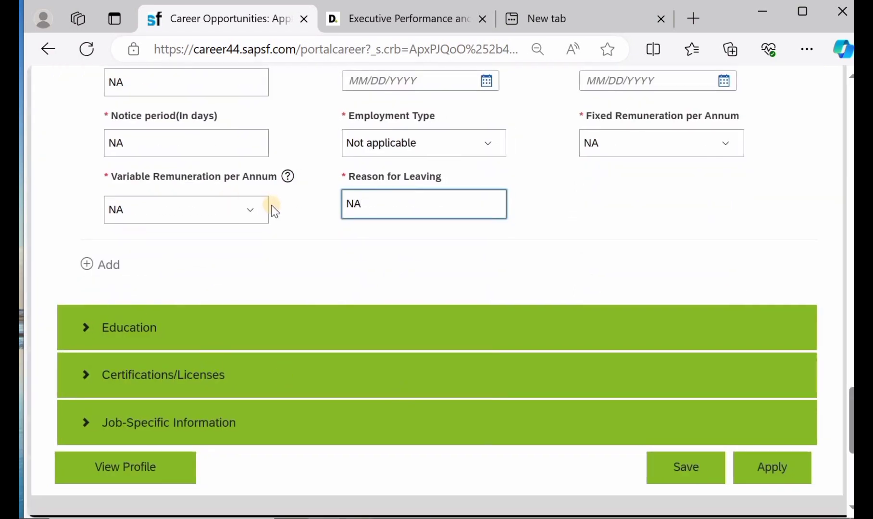
pyautogui.scroll(3, 272, 211)
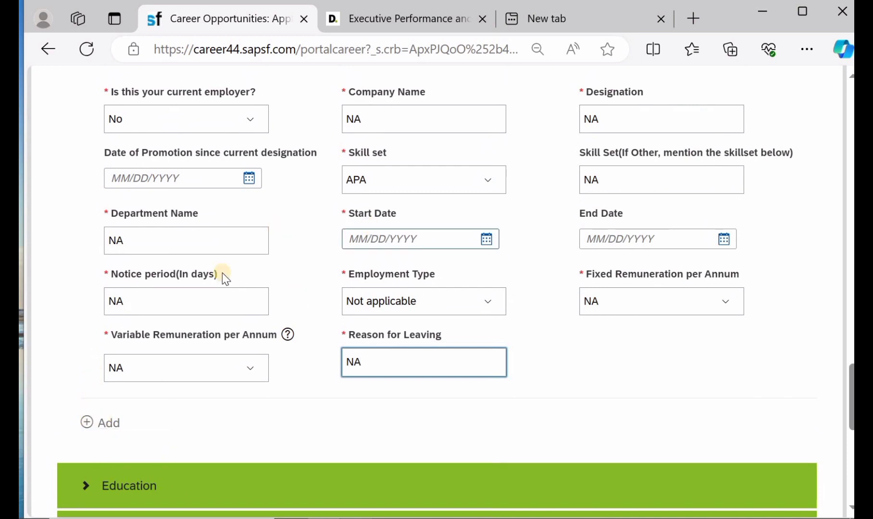
pyautogui.scroll(-4, 347, 262)
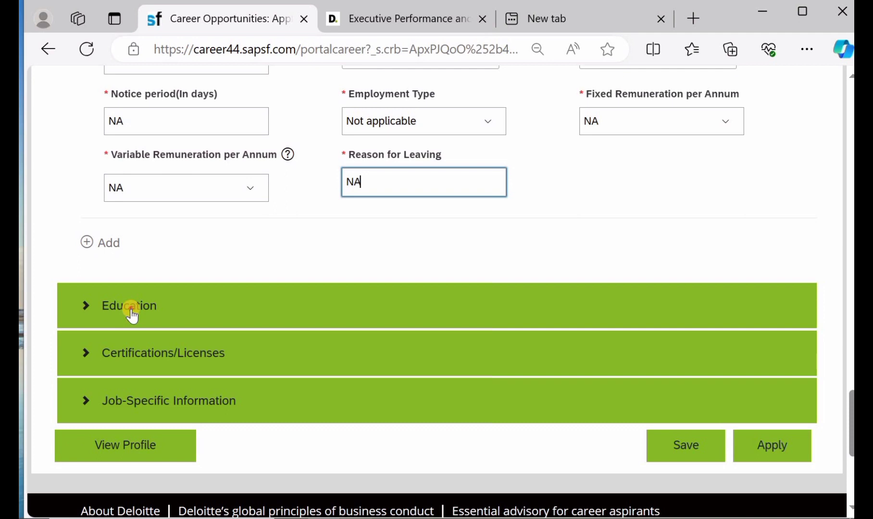
# - Expand the Education section and answer Yes to higher education
pyautogui.click(132, 316)
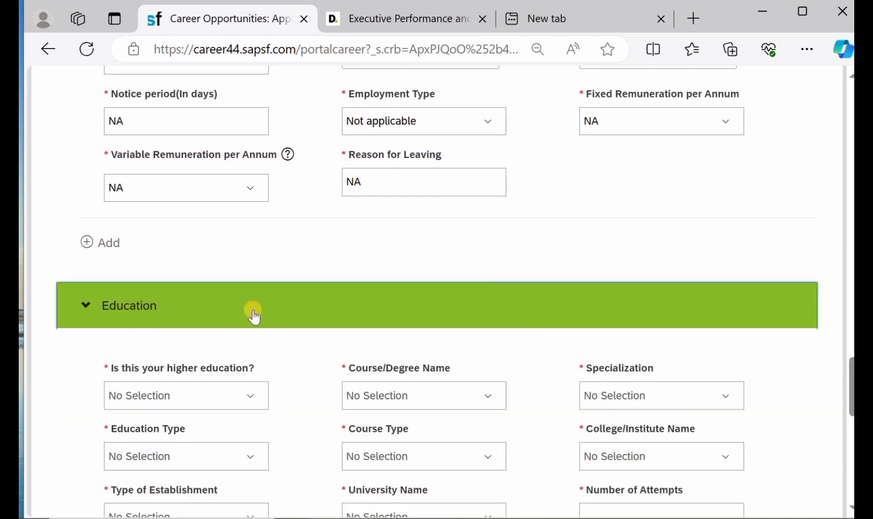
pyautogui.scroll(-2, 254, 316)
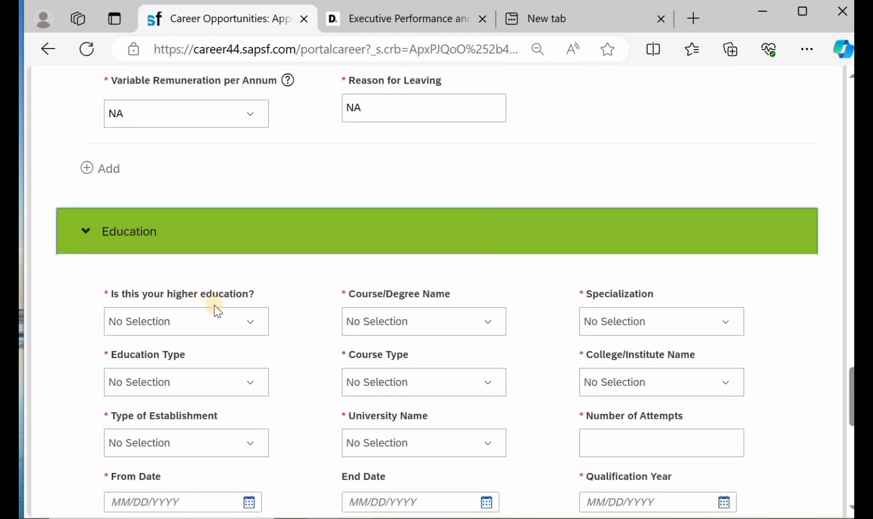
pyautogui.click(215, 326)
pyautogui.click(215, 329)
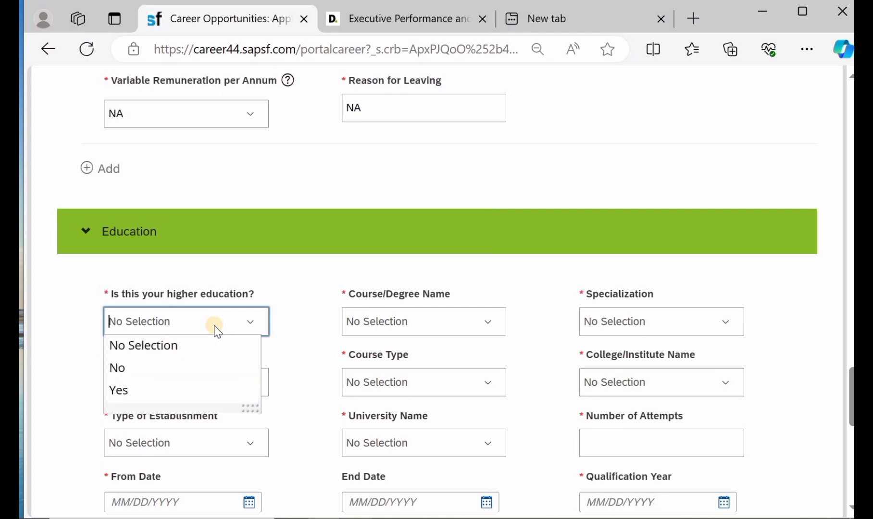
pyautogui.click(185, 389)
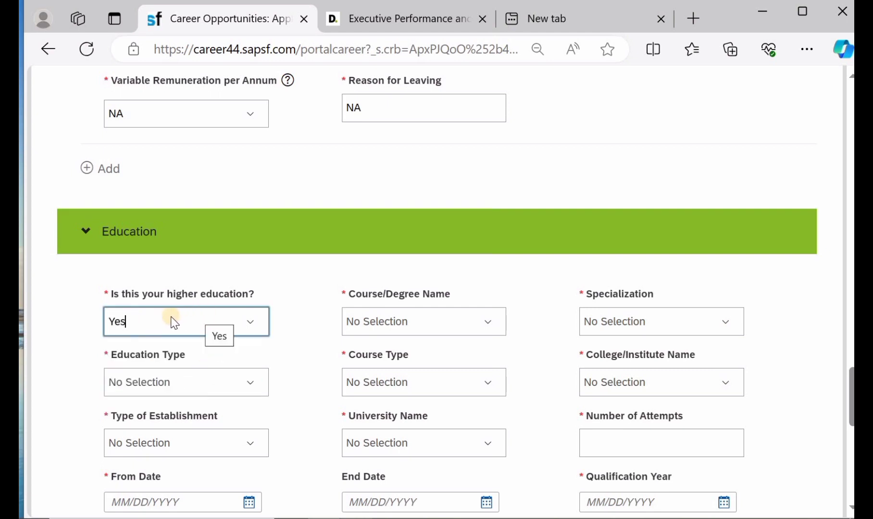
# - Choose Post Graduate as Course/Degree Name and B.A as Specialization
pyautogui.click(393, 320)
pyautogui.click(394, 322)
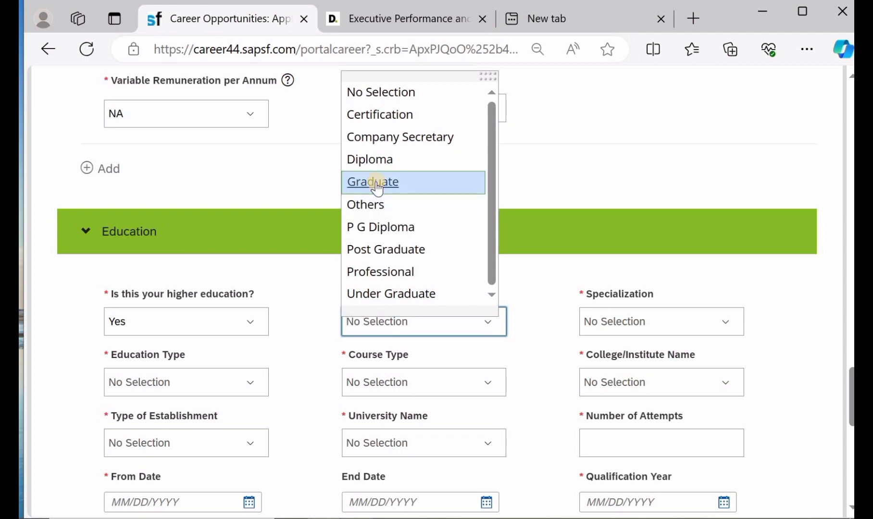
pyautogui.click(374, 250)
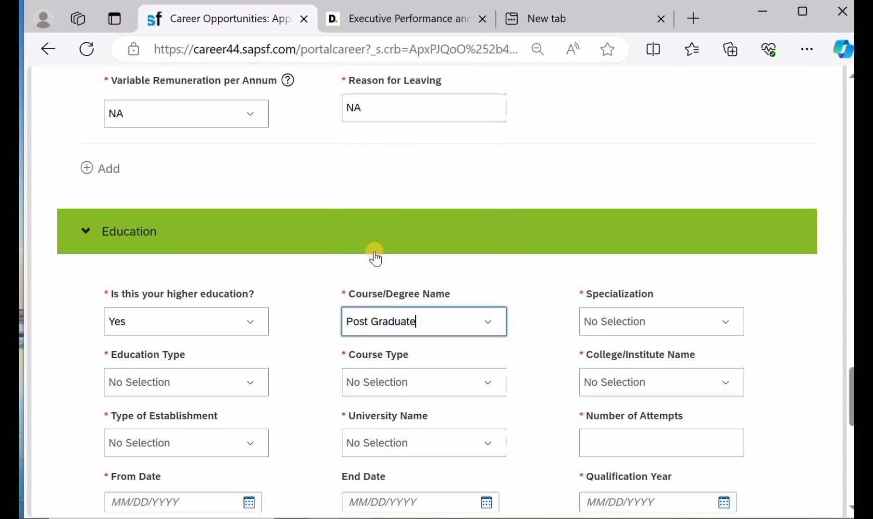
pyautogui.click(611, 326)
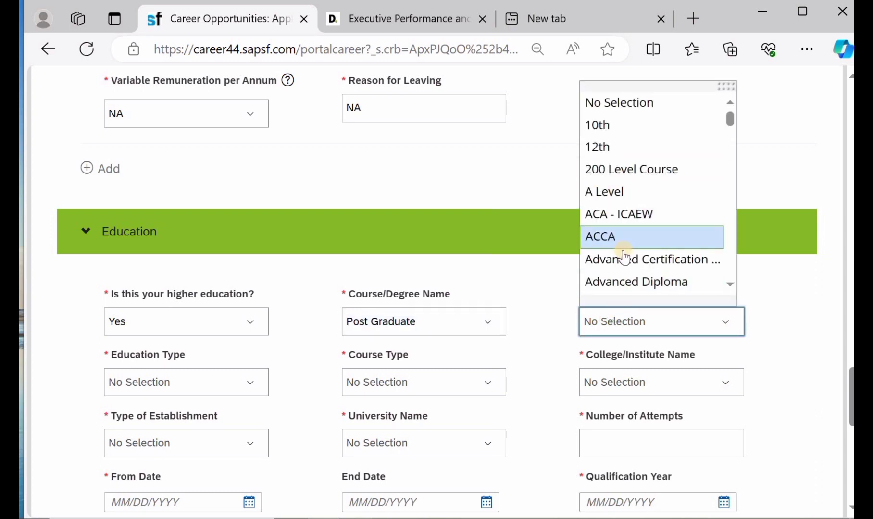
pyautogui.scroll(-3, 624, 254)
pyautogui.scroll(-5, 624, 254)
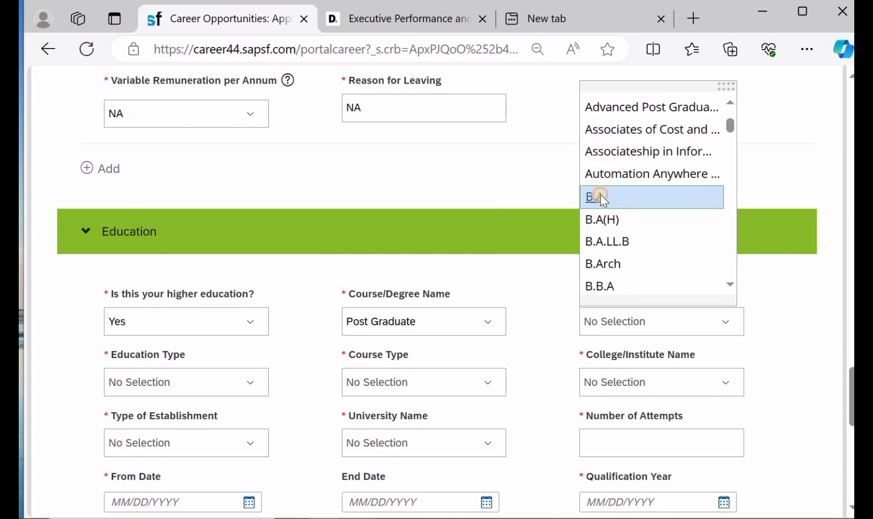
pyautogui.click(600, 196)
pyautogui.scroll(-2, 505, 289)
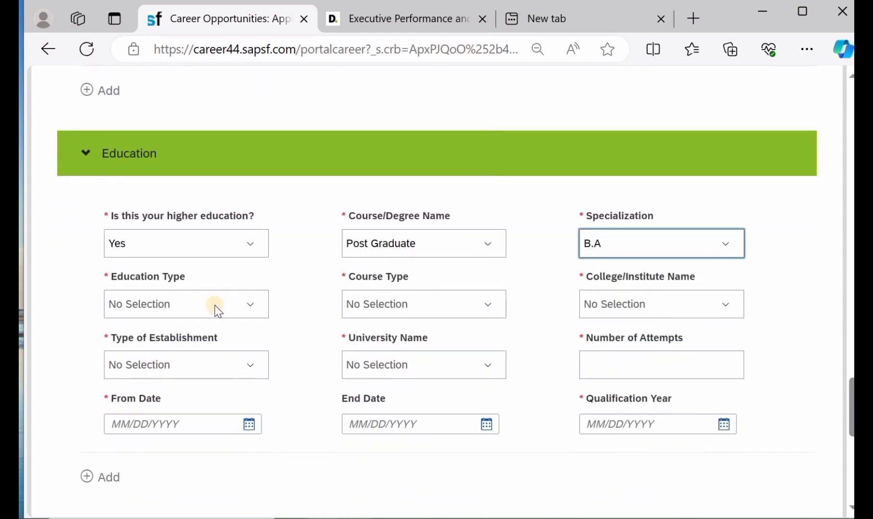
# - Set education type Full Time, course type General, and institute AN College
pyautogui.click(175, 306)
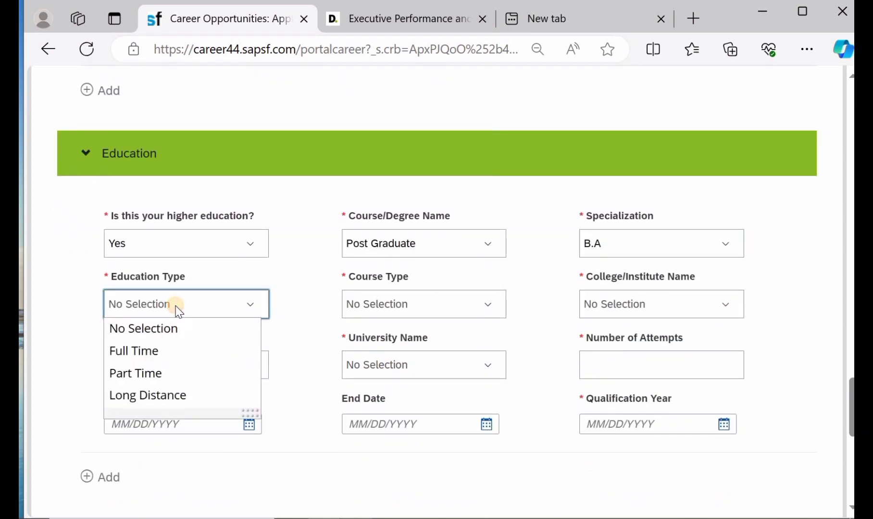
pyautogui.click(163, 355)
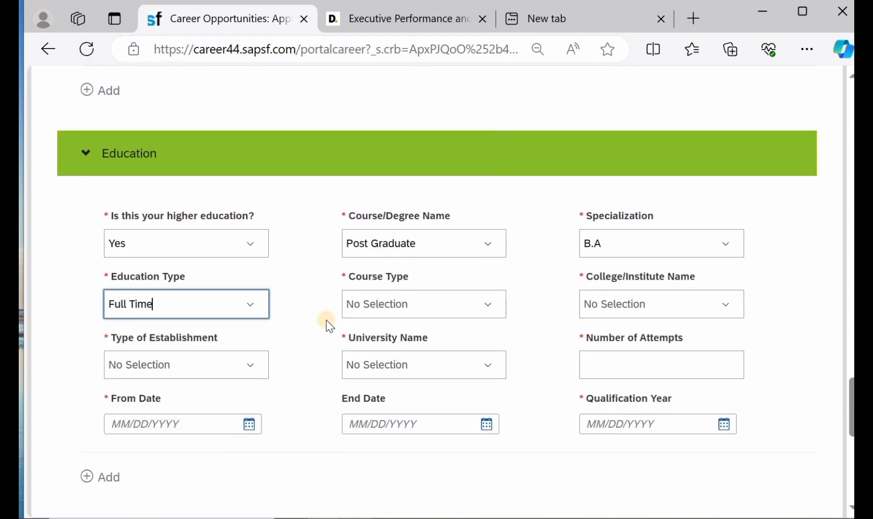
pyautogui.click(387, 307)
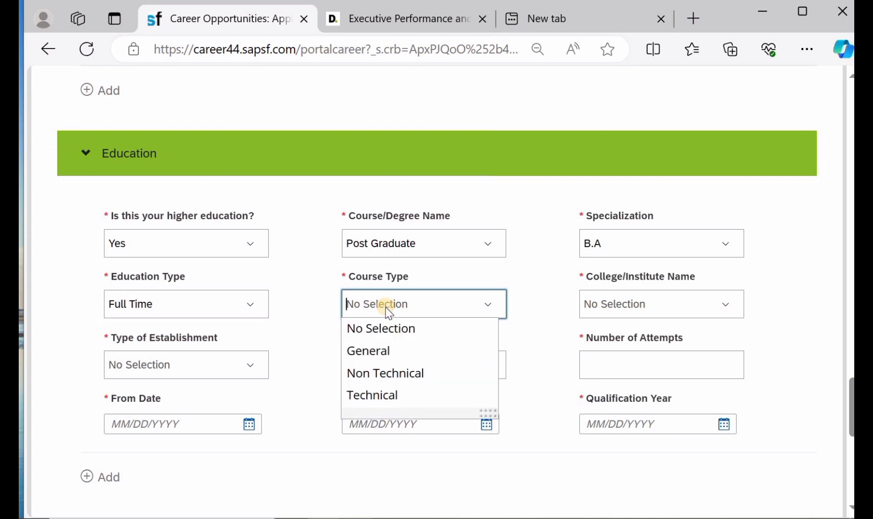
pyautogui.click(387, 366)
pyautogui.click(623, 309)
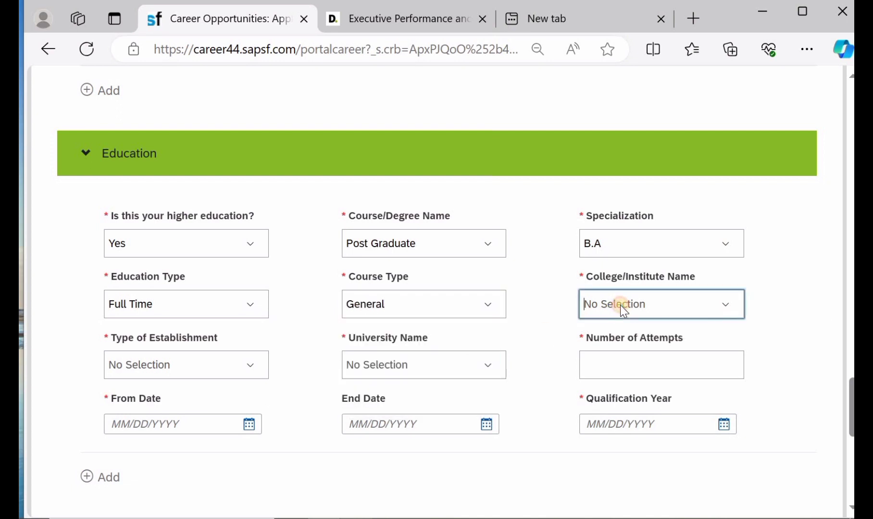
pyautogui.click(620, 306)
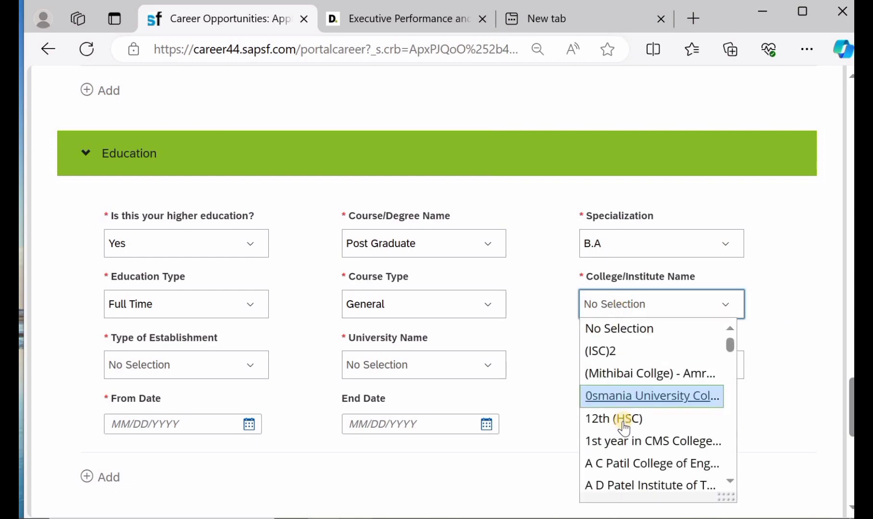
pyautogui.scroll(-5, 623, 427)
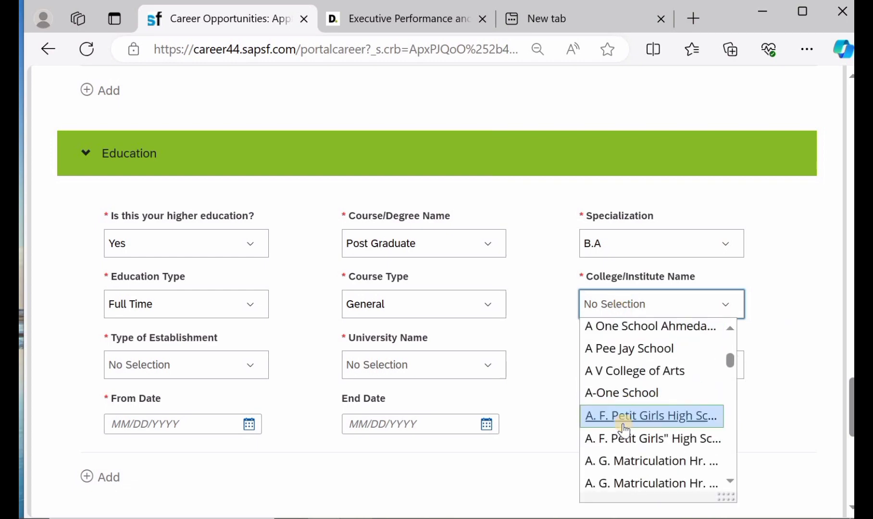
pyautogui.scroll(-10, 624, 428)
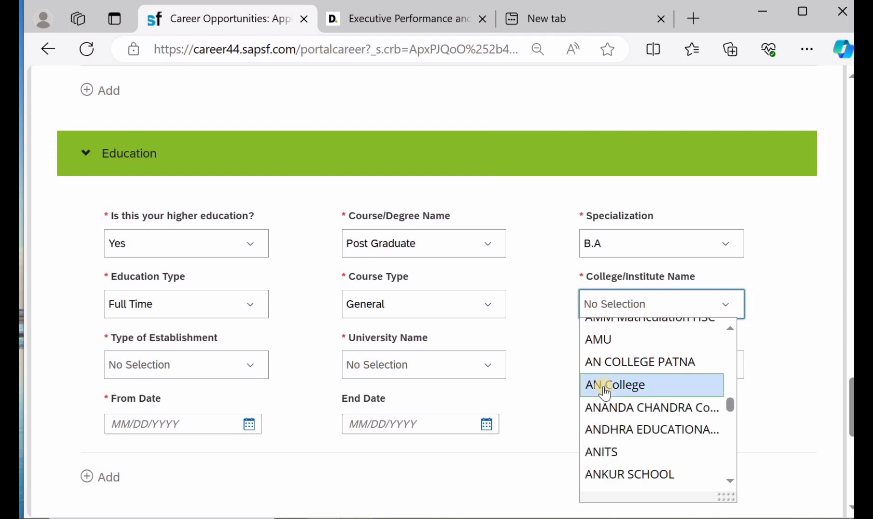
pyautogui.click(604, 387)
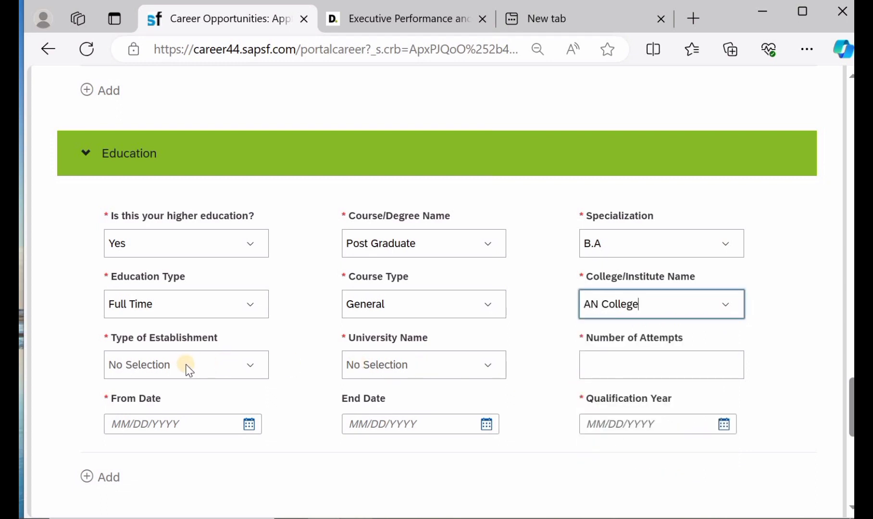
# - Set establishment type to University and university to Association of Mutual Funds in India
pyautogui.click(169, 366)
pyautogui.click(154, 365)
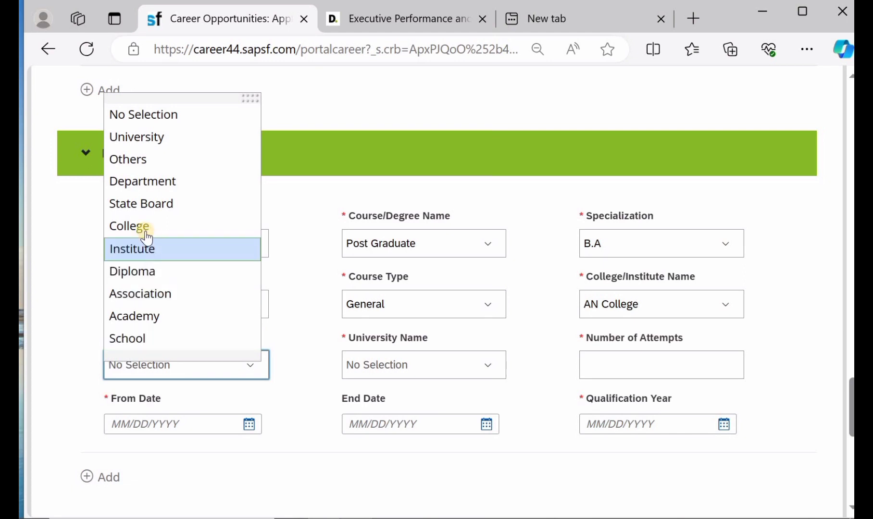
pyautogui.click(153, 144)
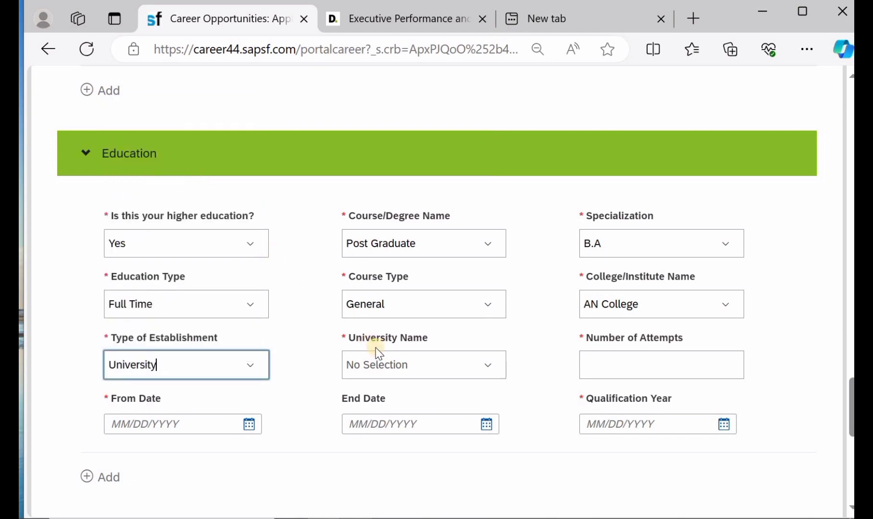
pyautogui.click(394, 365)
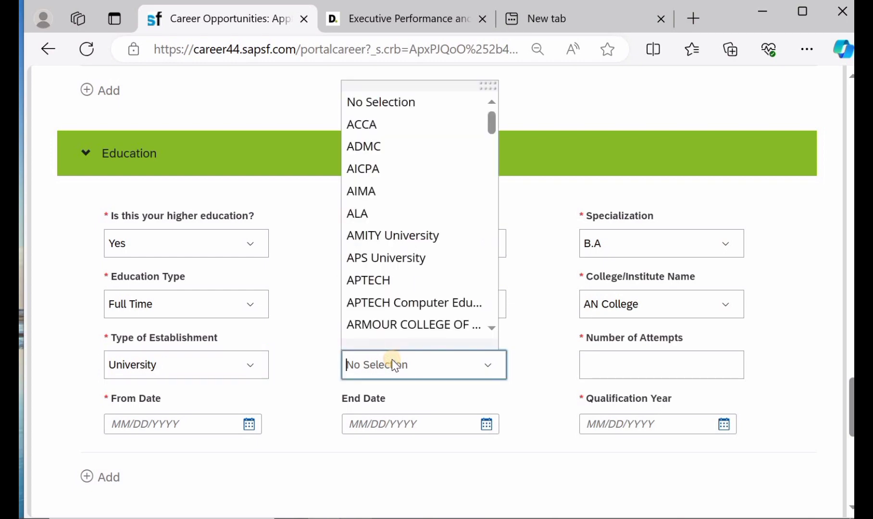
pyautogui.scroll(-10, 405, 283)
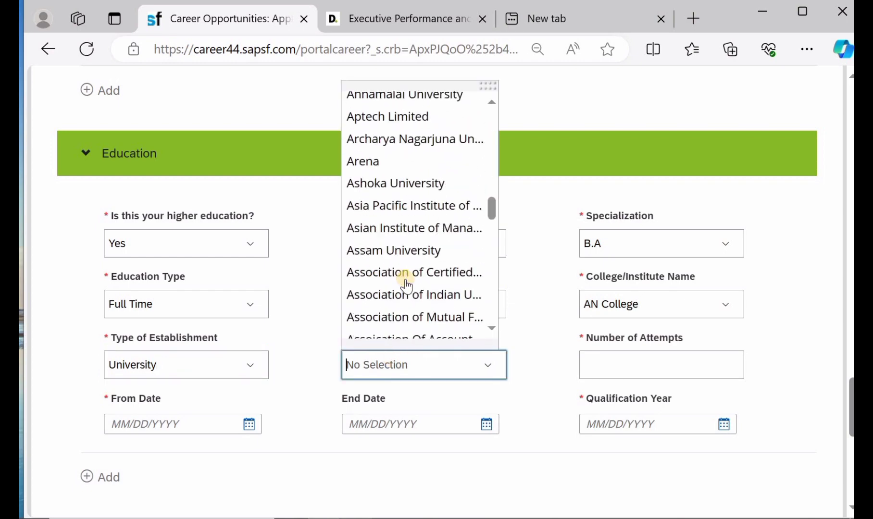
pyautogui.scroll(-1, 405, 283)
pyautogui.click(405, 280)
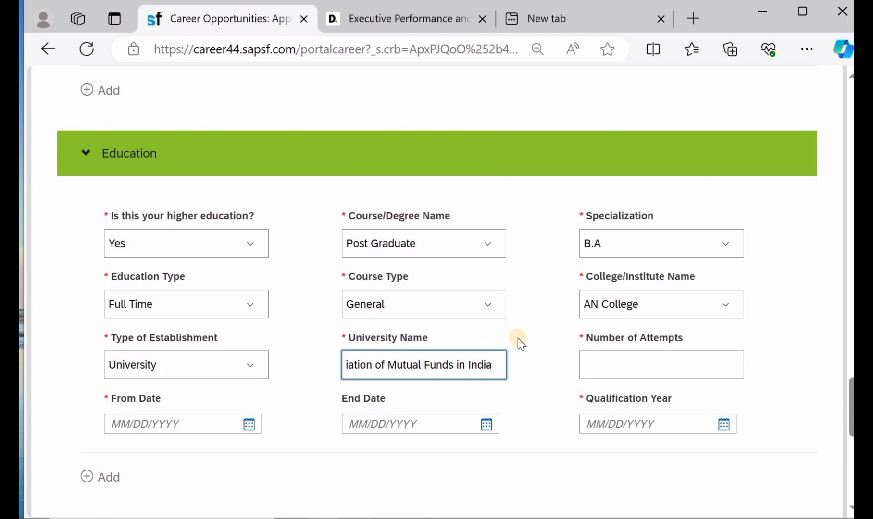
pyautogui.scroll(-1, 518, 339)
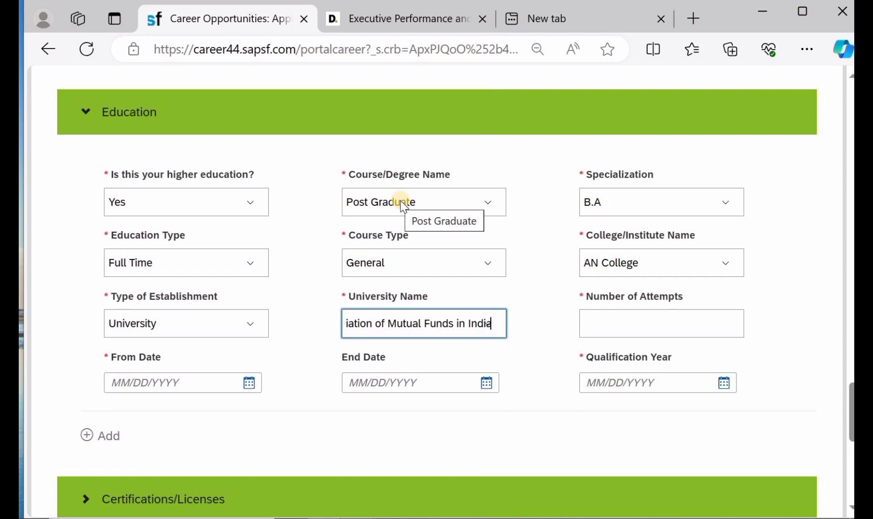
# - Enter 0 in the education entry's Number of Attempts field
pyautogui.click(629, 319)
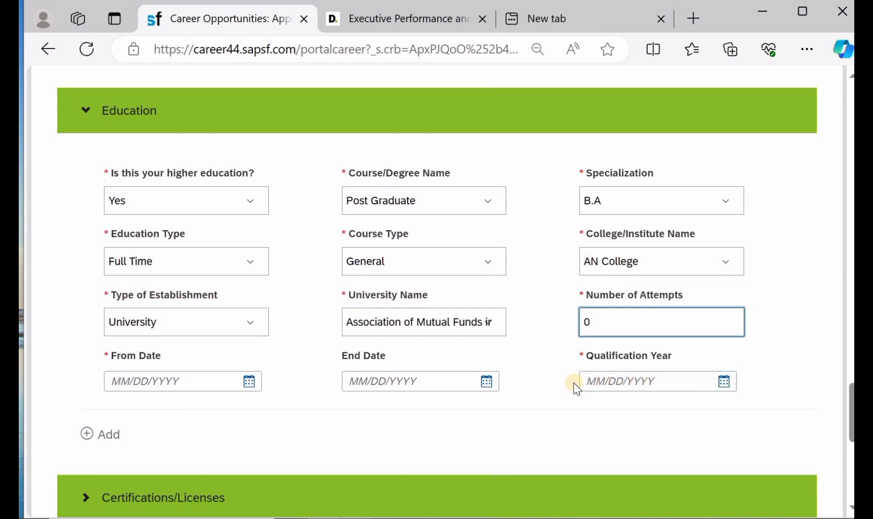
pyautogui.scroll(-1, 574, 383)
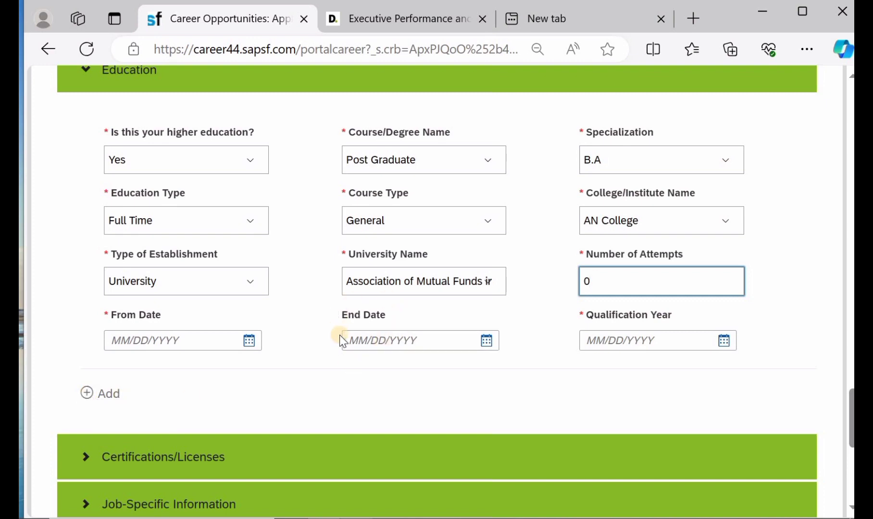
pyautogui.scroll(-3, 341, 339)
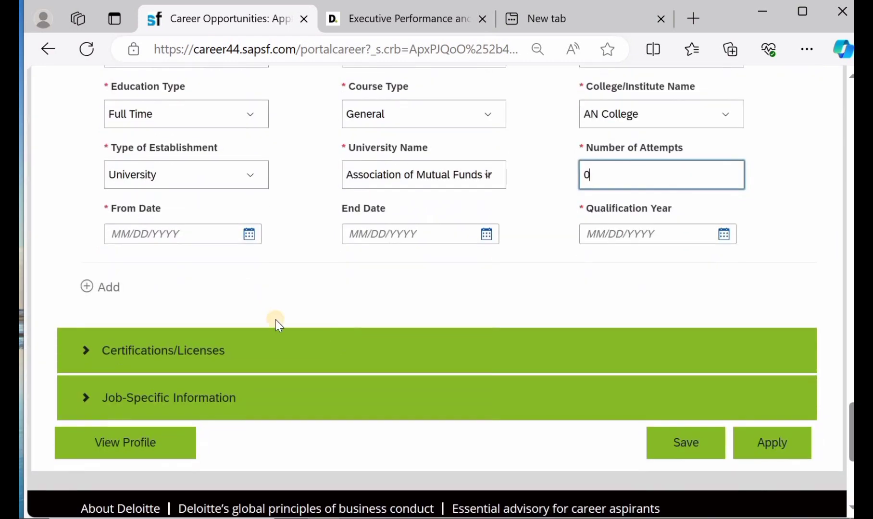
# - Expand Certifications/Licenses, add then remove a blank entry, and expand Job-Specific Information
pyautogui.click(160, 356)
pyautogui.scroll(-1, 207, 369)
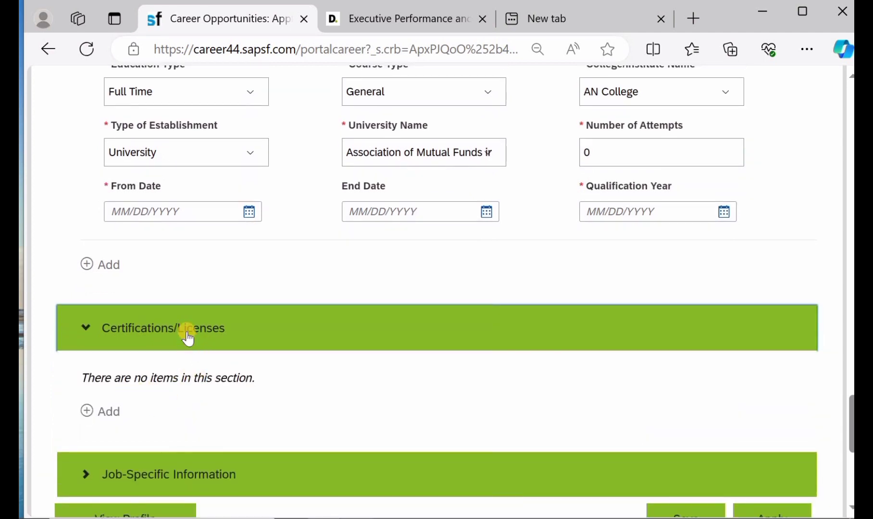
pyautogui.scroll(-1, 188, 339)
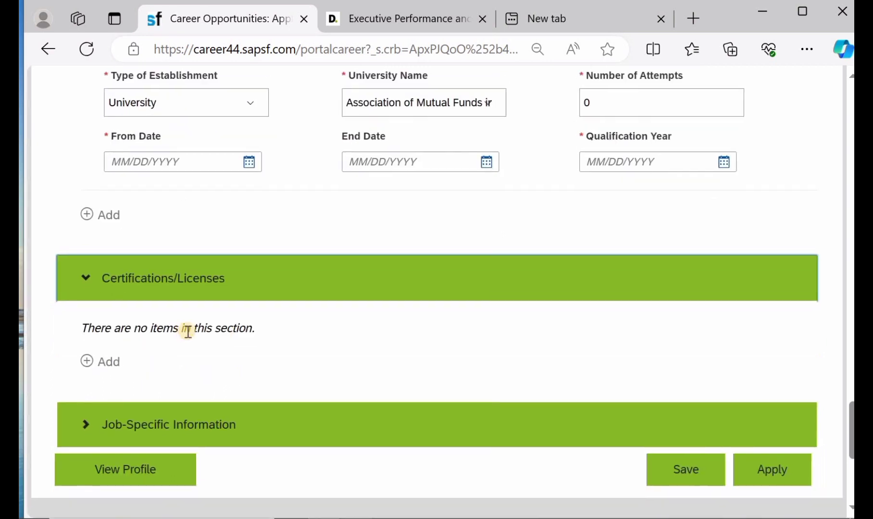
pyautogui.click(107, 362)
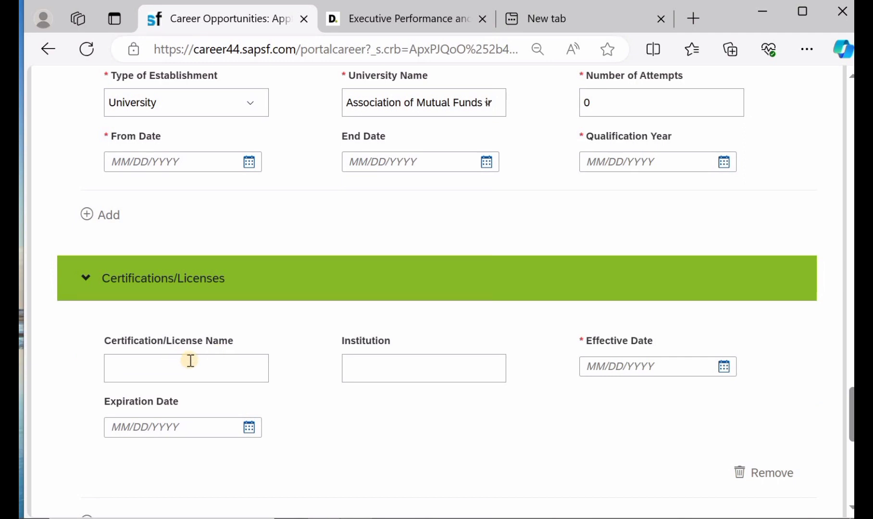
pyautogui.click(599, 366)
pyautogui.scroll(-1, 457, 397)
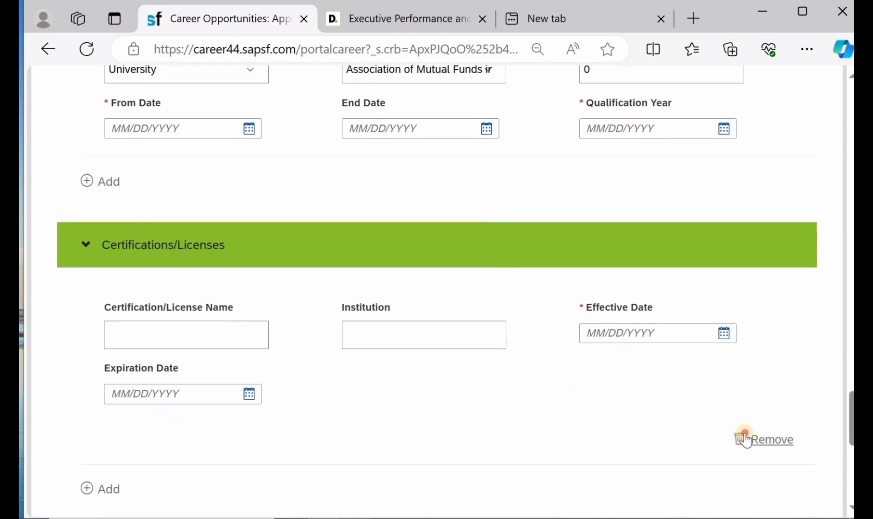
pyautogui.click(742, 436)
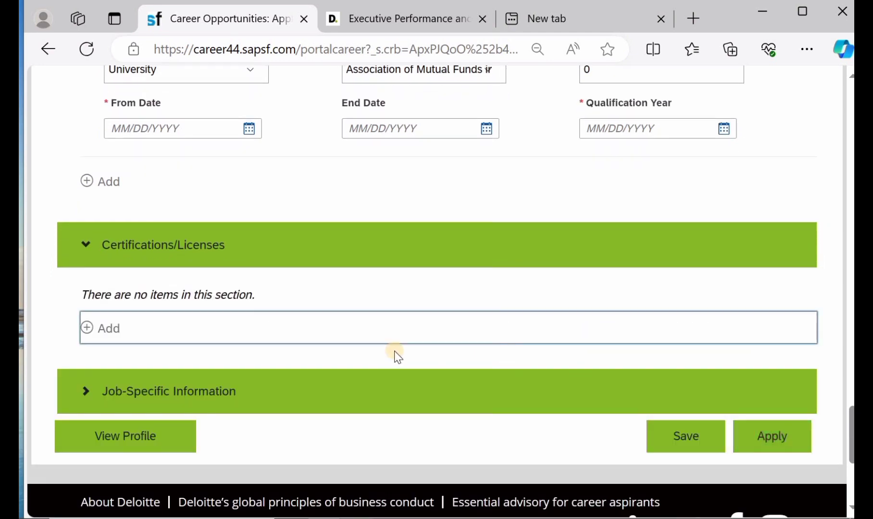
pyautogui.scroll(-1, 254, 382)
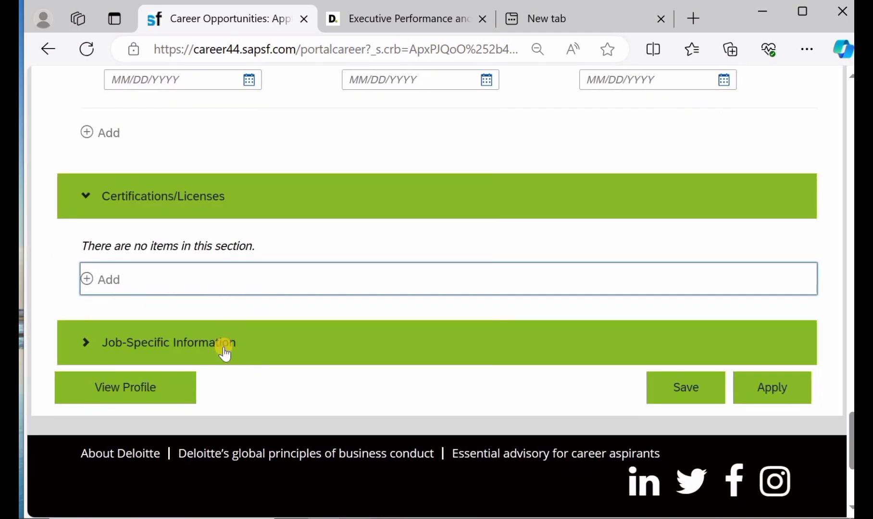
pyautogui.click(225, 350)
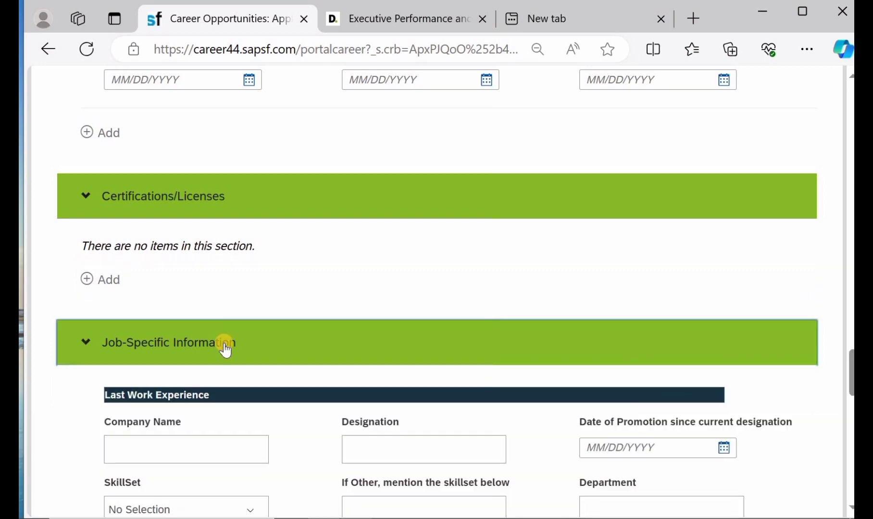
pyautogui.scroll(-2, 225, 350)
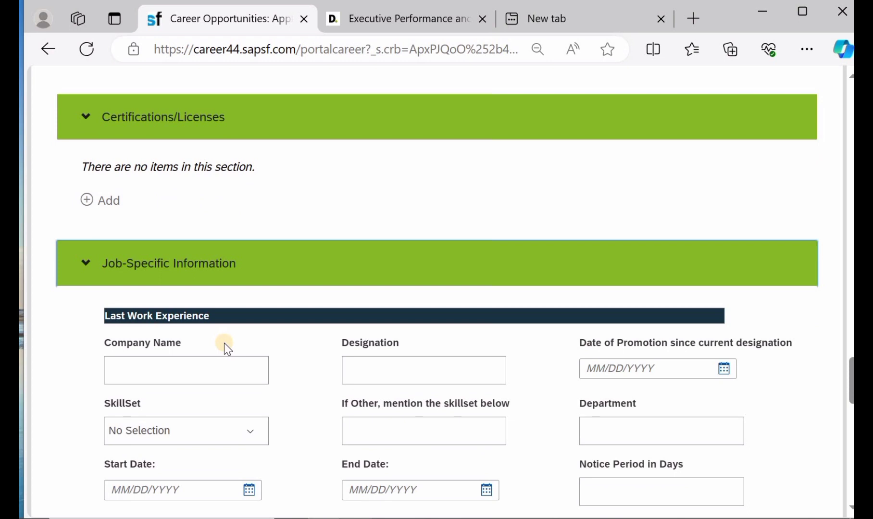
pyautogui.scroll(-1, 223, 343)
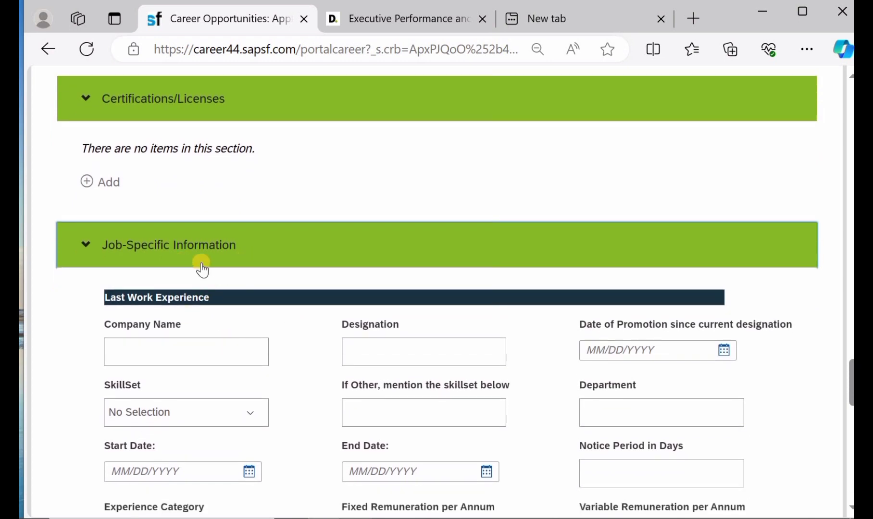
pyautogui.scroll(-2, 266, 355)
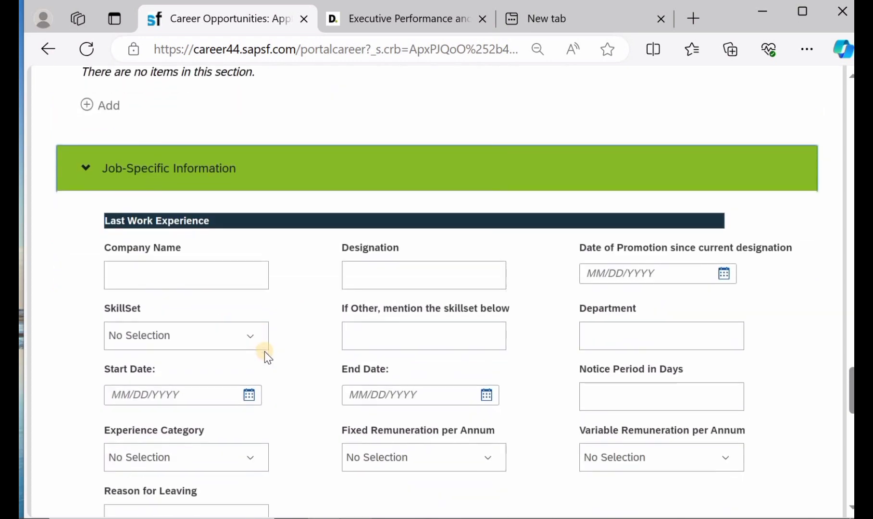
pyautogui.scroll(-1, 268, 356)
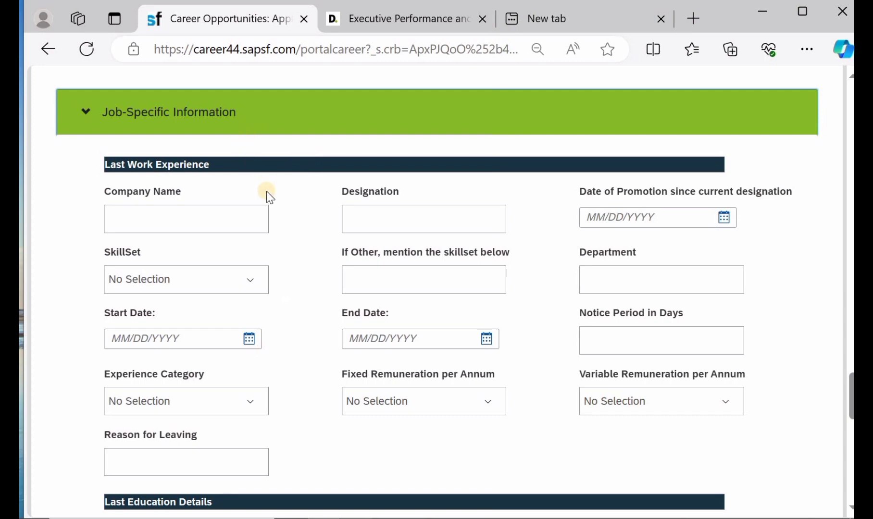
pyautogui.scroll(-1, 269, 196)
pyautogui.scroll(-7, 287, 123)
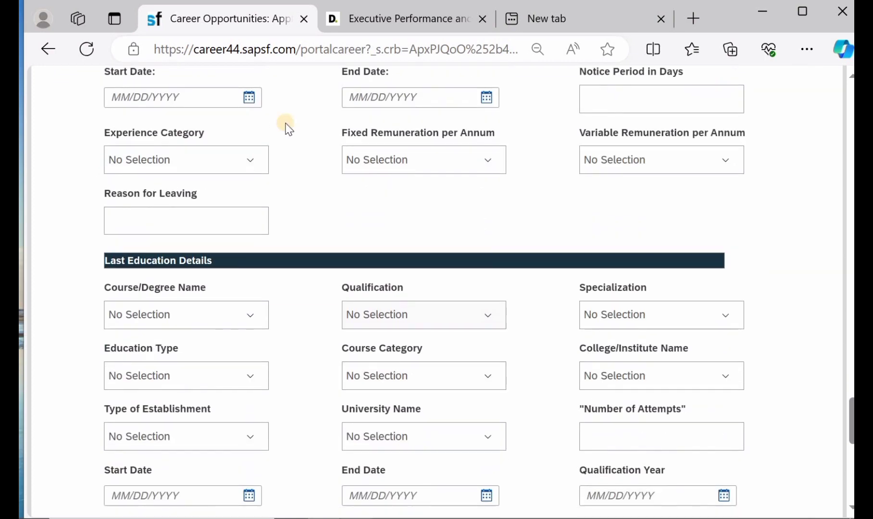
pyautogui.scroll(-1, 287, 127)
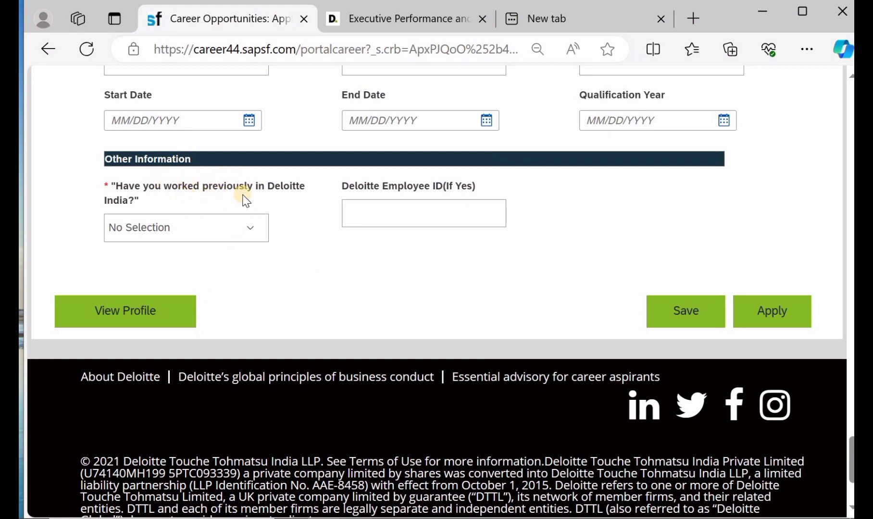
# - Answer No to prior Deloitte India work and apply to the internship
pyautogui.click(179, 234)
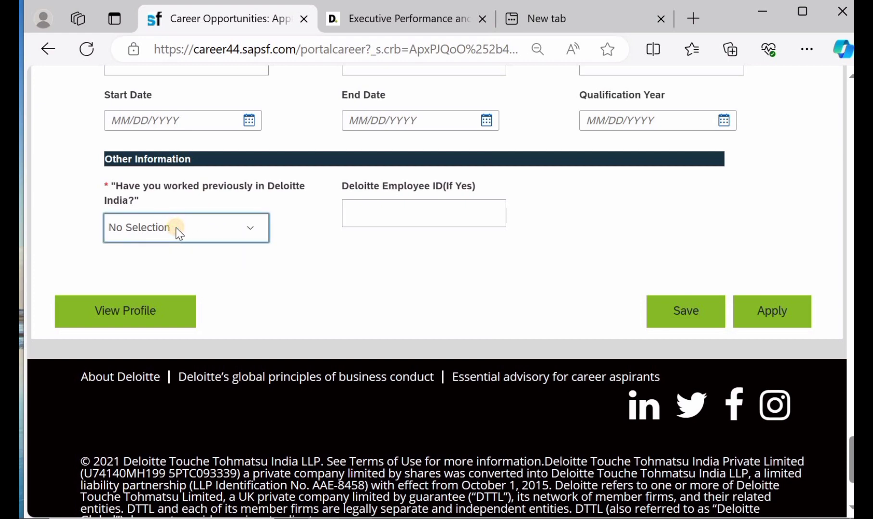
pyautogui.click(179, 234)
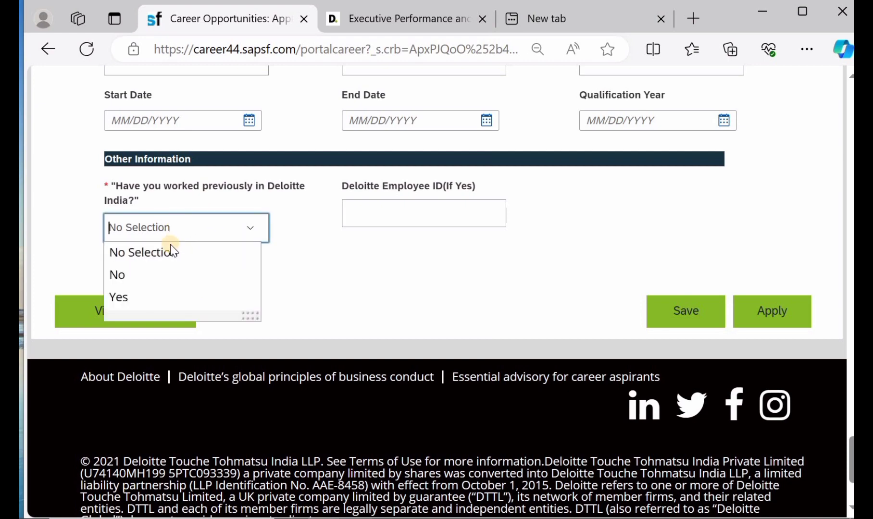
pyautogui.click(172, 276)
pyautogui.scroll(1, 320, 253)
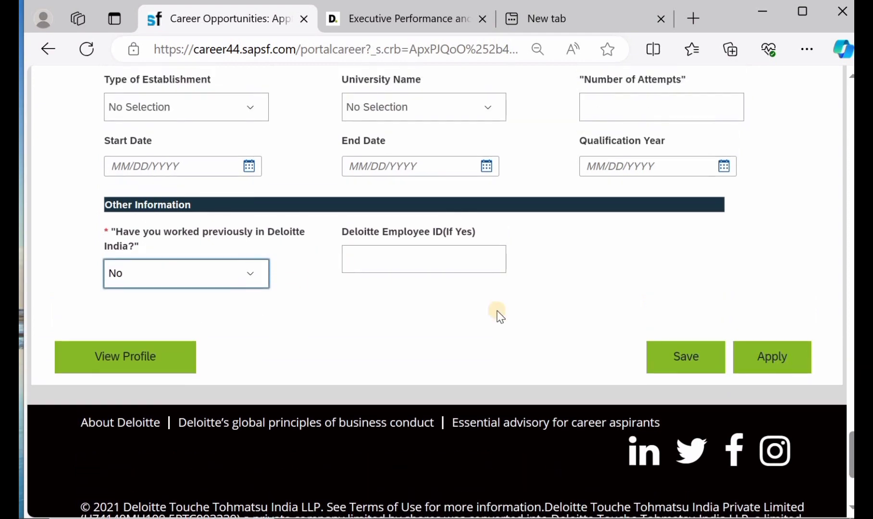
pyautogui.click(794, 364)
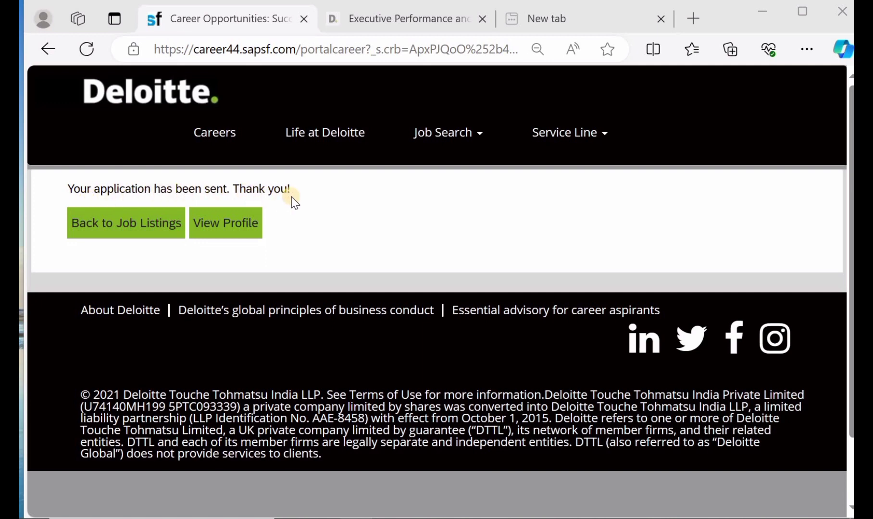
# - Save the Candidate Profile and confirm the 'Candidate Profile saved successfully' banner
pyautogui.click(228, 232)
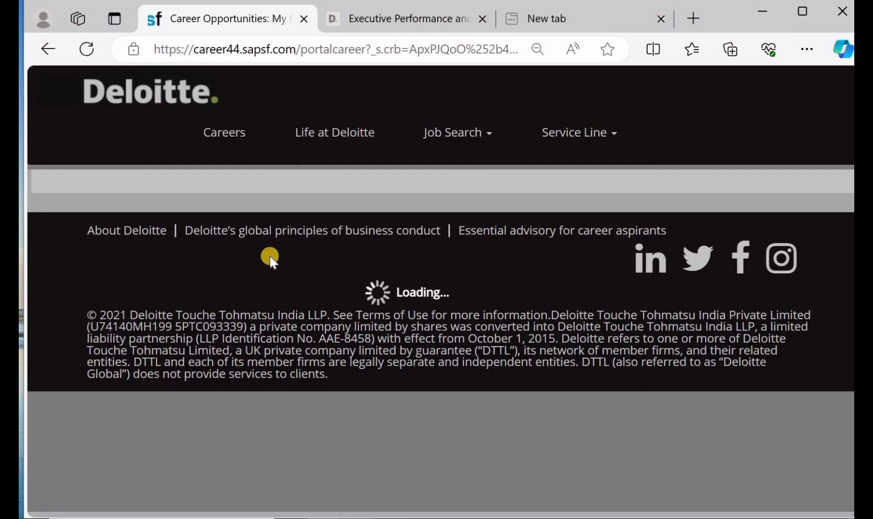
pyautogui.scroll(-6, 272, 262)
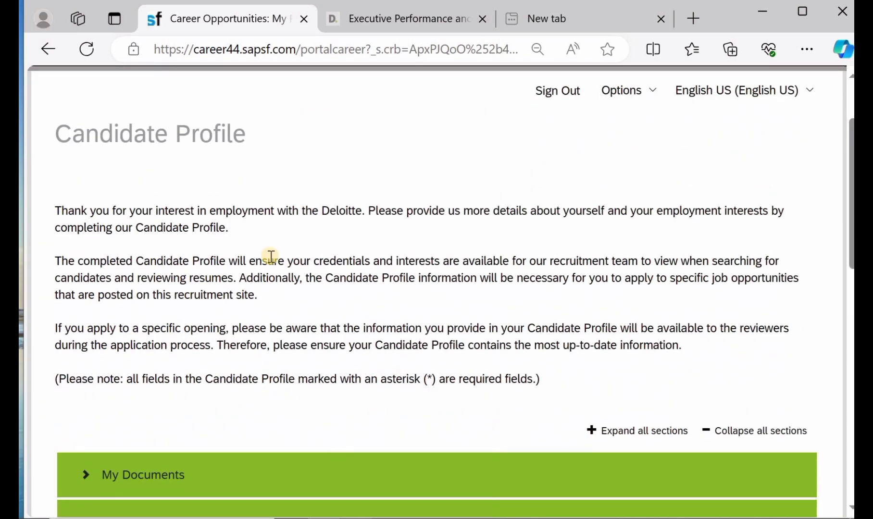
pyautogui.scroll(-4, 271, 262)
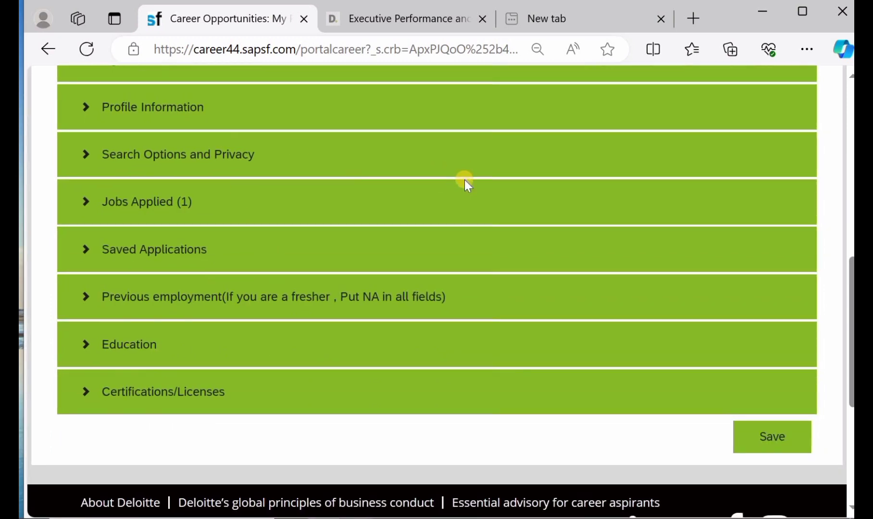
pyautogui.scroll(-2, 464, 180)
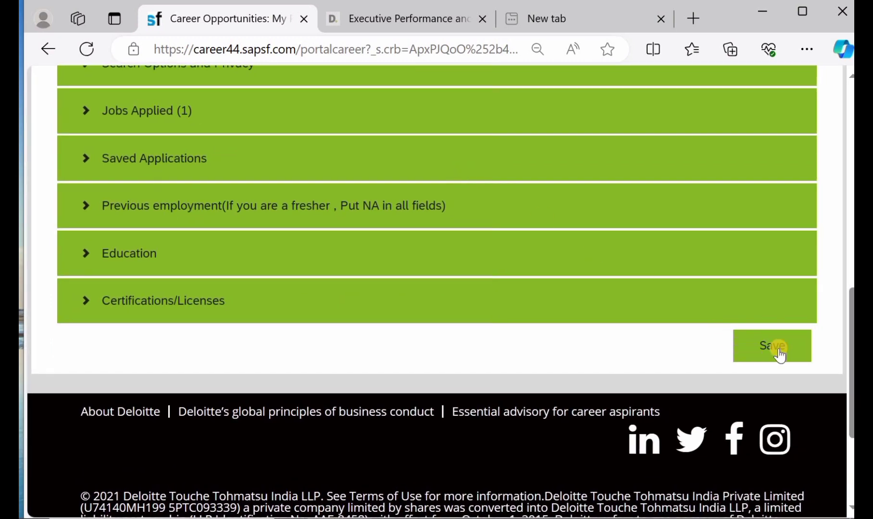
pyautogui.click(777, 350)
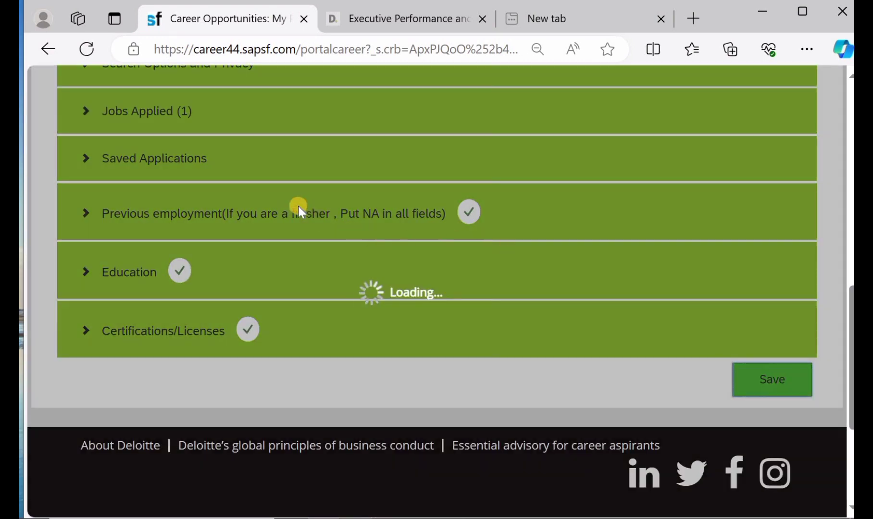
pyautogui.scroll(1, 298, 206)
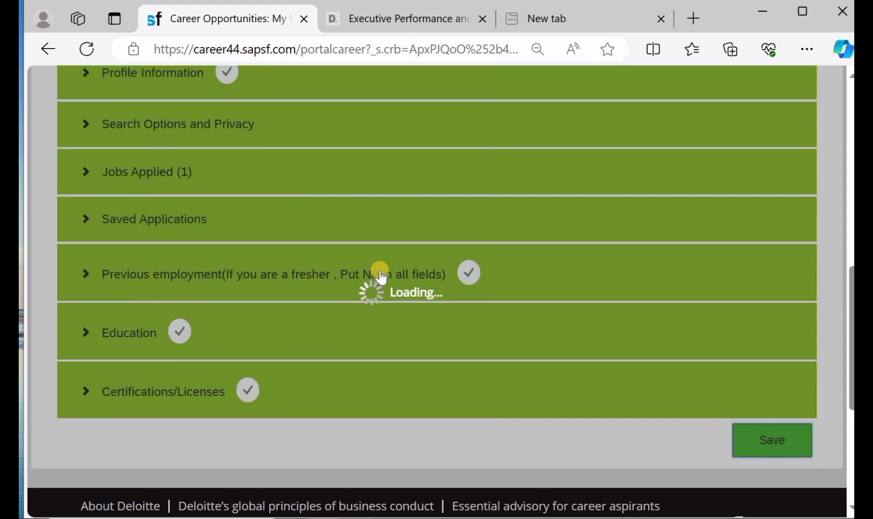
pyautogui.scroll(2, 214, 191)
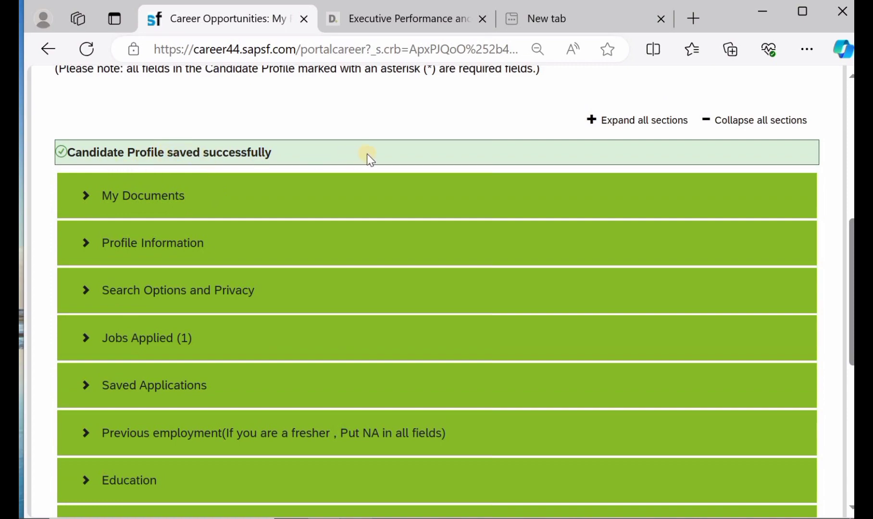
pyautogui.scroll(9, 369, 153)
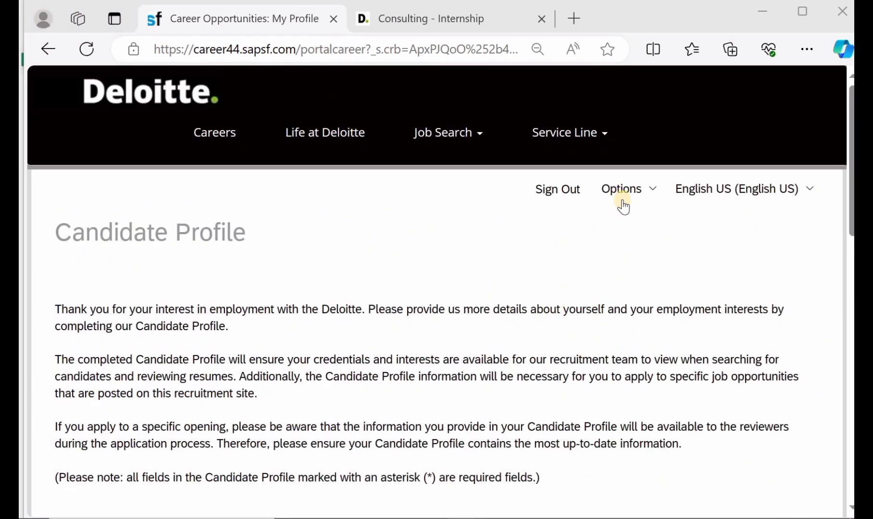
# - Review the Consulting - Internship alert under Options > Job Alerts, then return to View Profile
pyautogui.click(623, 193)
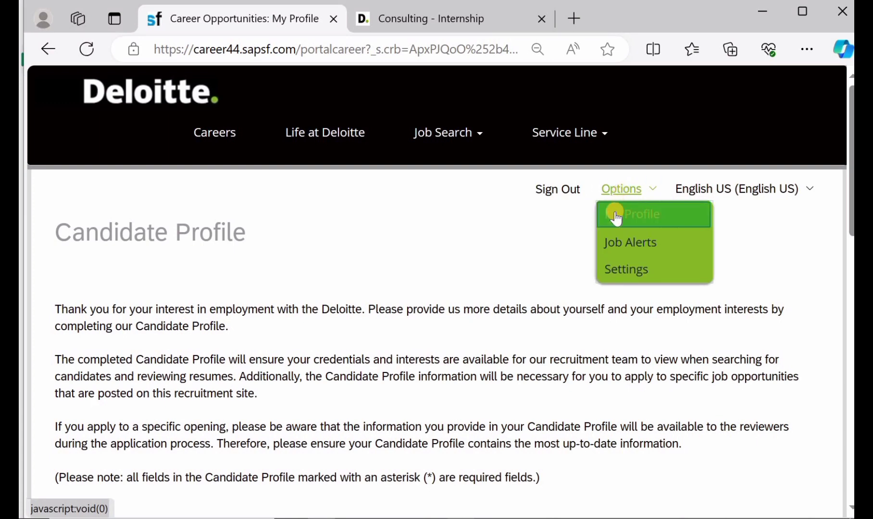
pyautogui.click(619, 244)
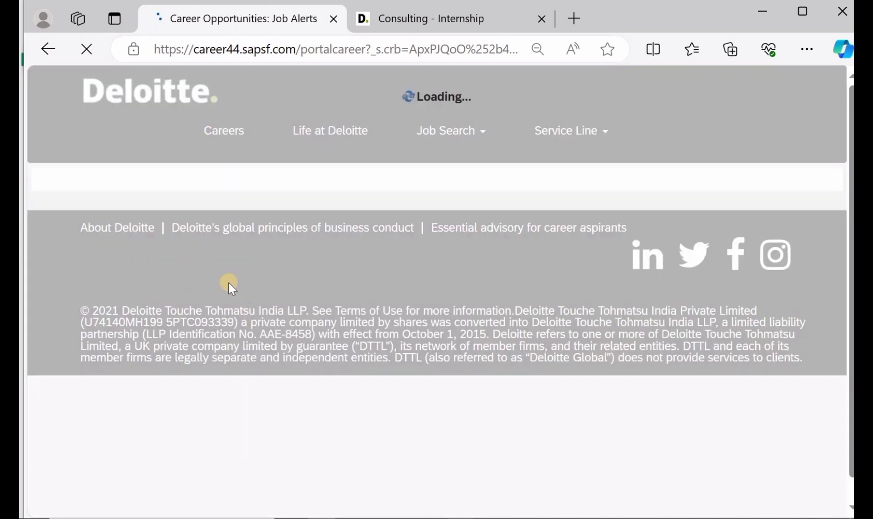
pyautogui.scroll(-1, 159, 341)
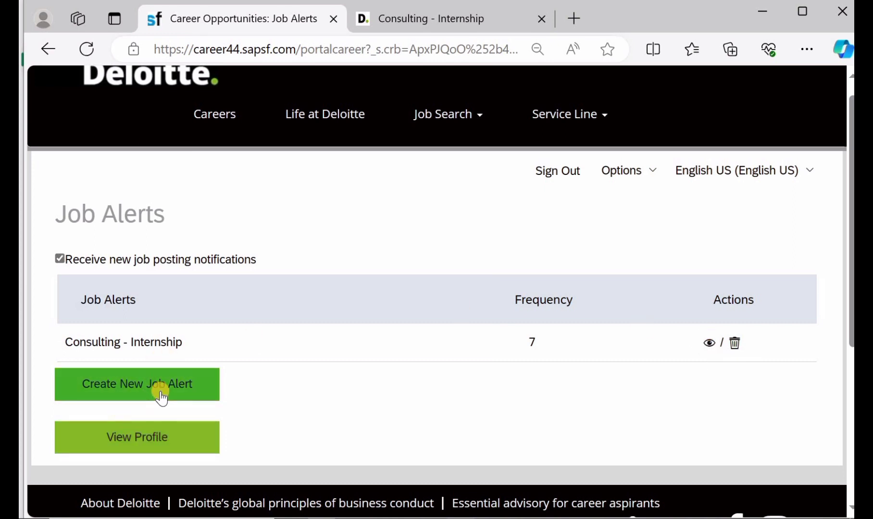
pyautogui.click(140, 437)
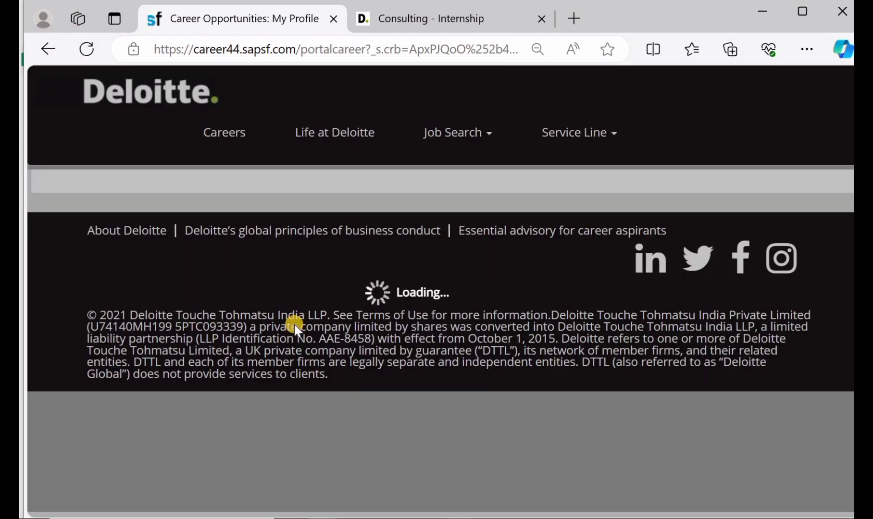
pyautogui.scroll(-3, 294, 324)
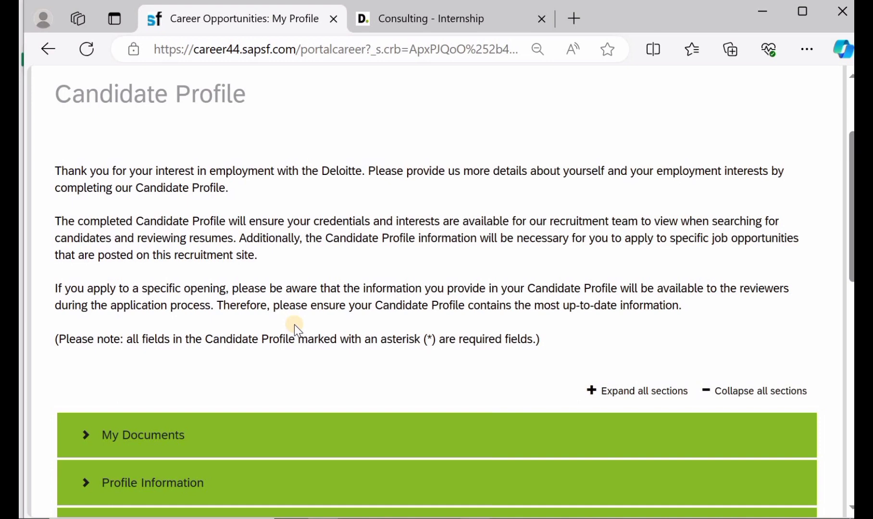
pyautogui.scroll(-1, 294, 325)
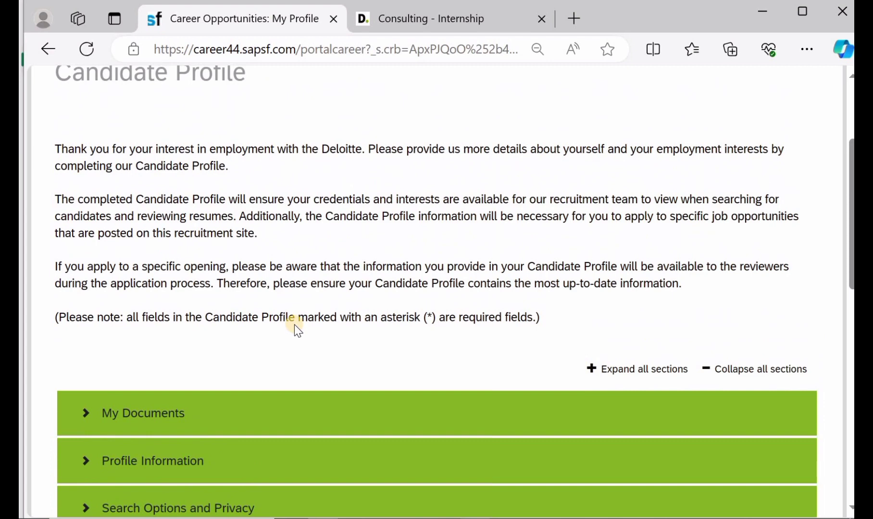
pyautogui.scroll(-5, 293, 324)
pyautogui.scroll(2, 294, 331)
pyautogui.scroll(4, 294, 331)
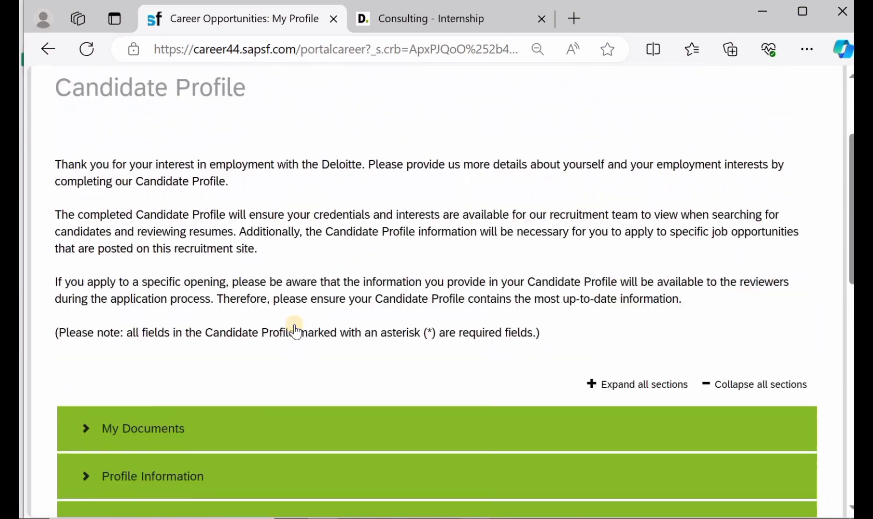
pyautogui.scroll(-1, 295, 325)
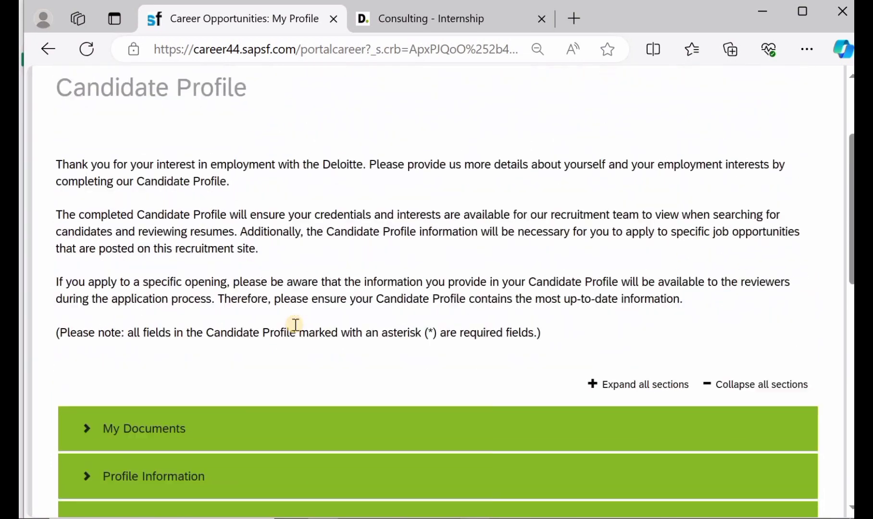
pyautogui.scroll(4, 294, 325)
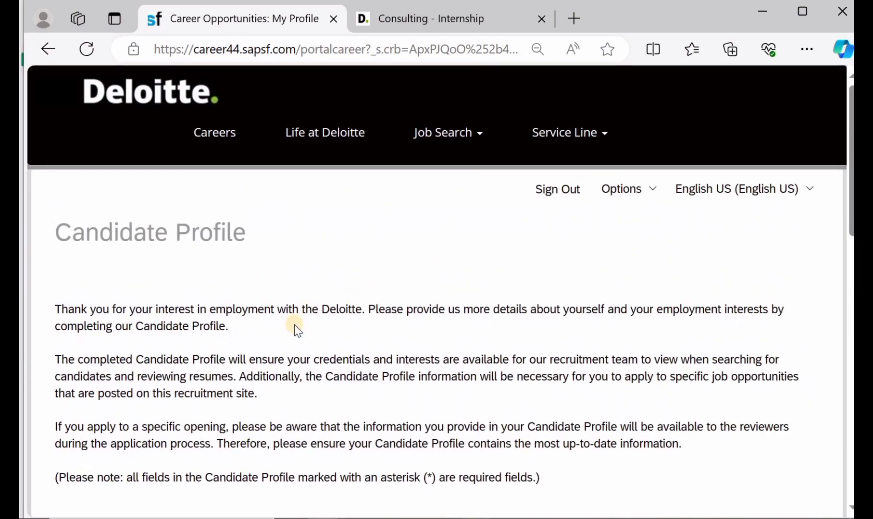
pyautogui.scroll(-2, 293, 324)
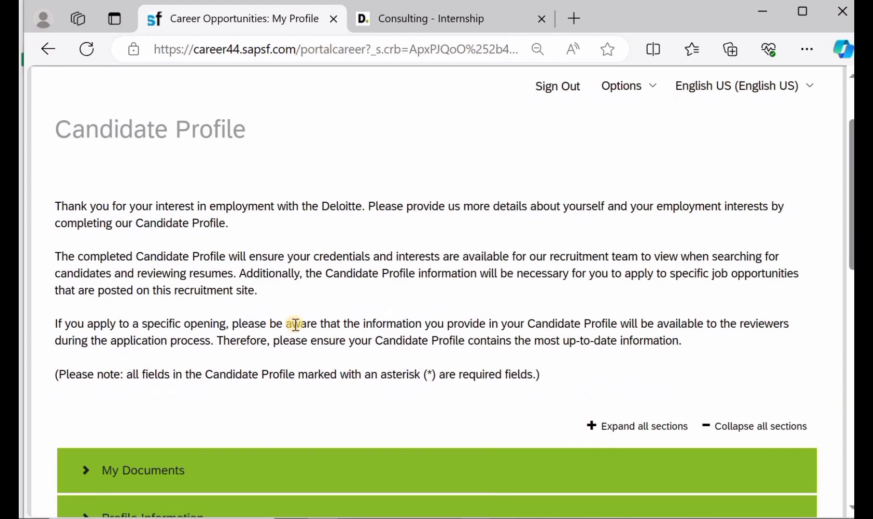
pyautogui.scroll(-2, 294, 324)
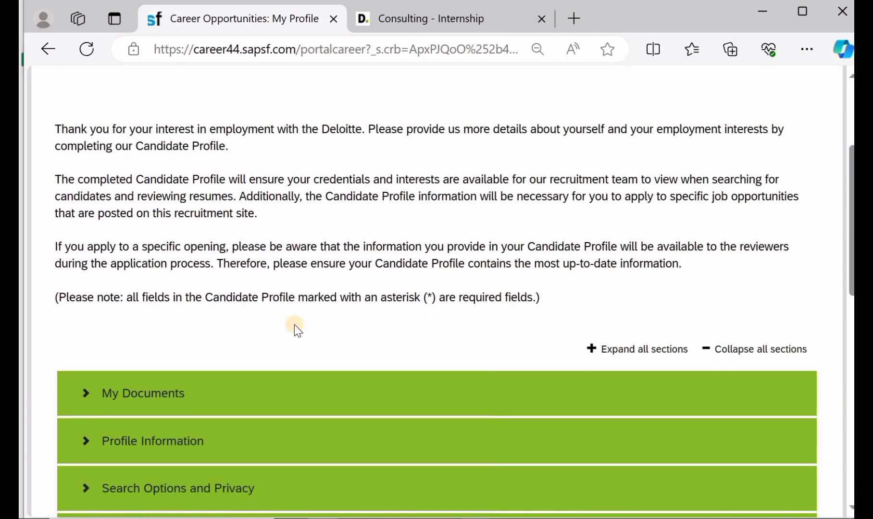
pyautogui.scroll(3, 294, 324)
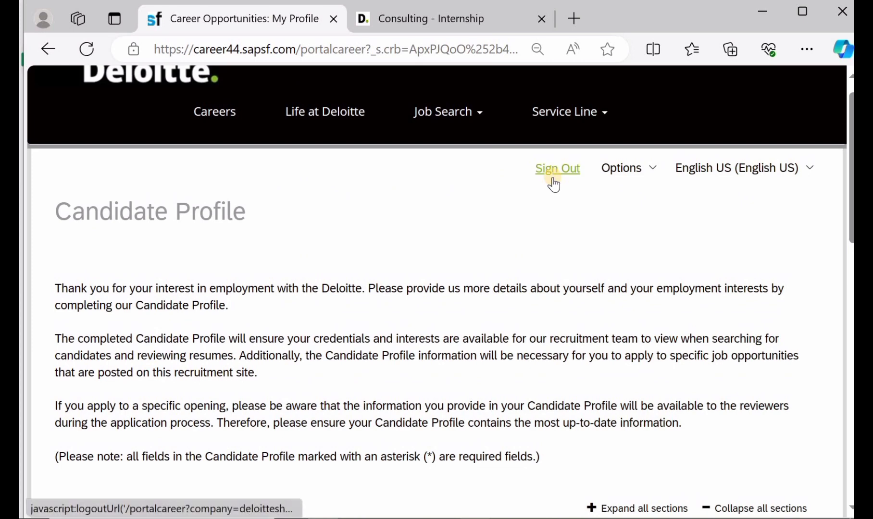
# - Sign out and view the Consulting - Internship posting's growth and benefits text
pyautogui.click(551, 181)
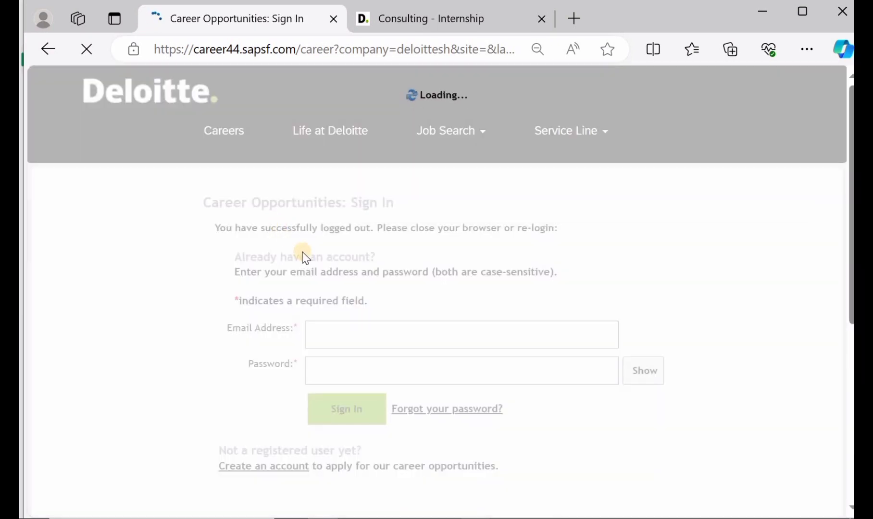
pyautogui.scroll(-1, 306, 255)
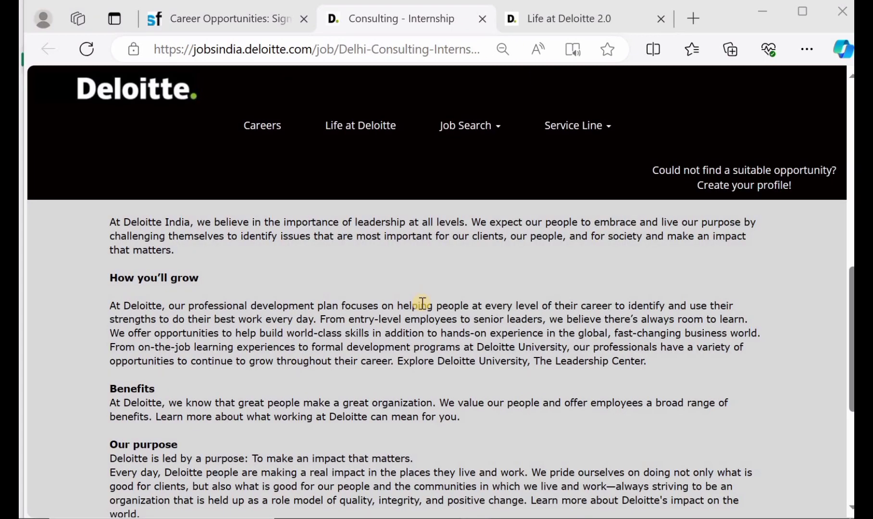
pyautogui.scroll(1, 421, 303)
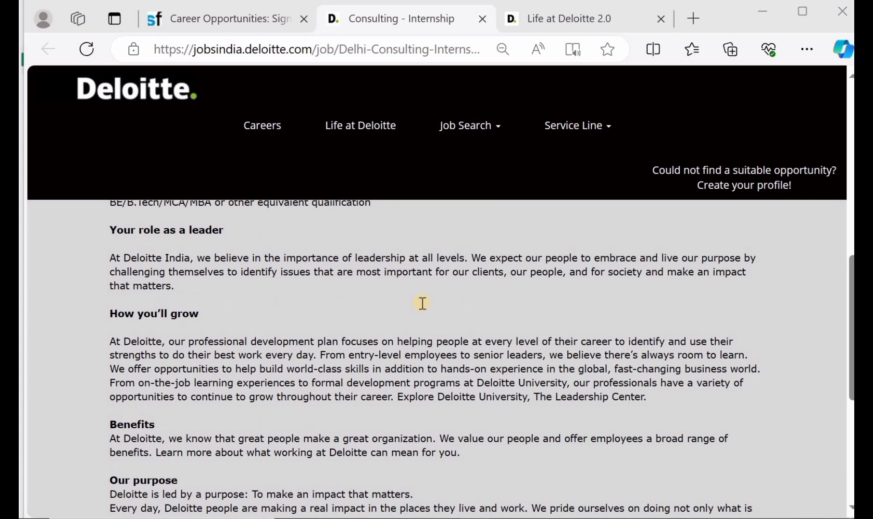
pyautogui.scroll(-2, 422, 303)
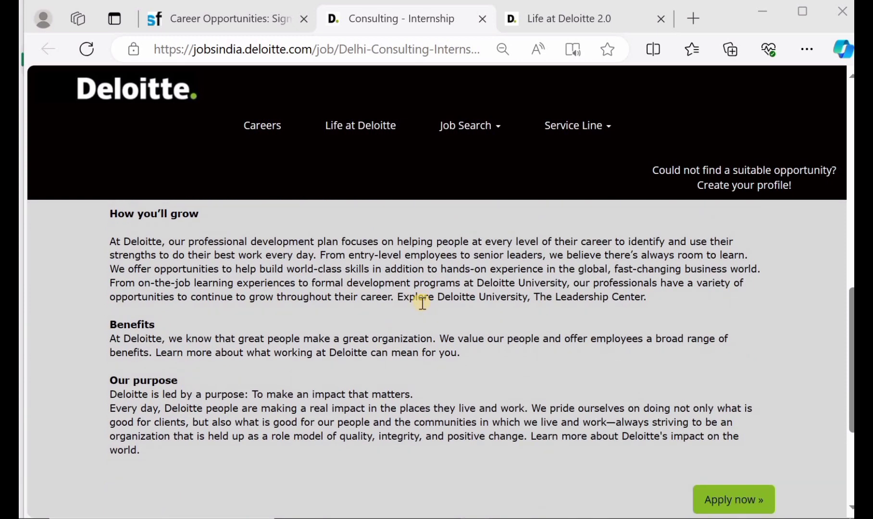
pyautogui.scroll(3, 422, 303)
pyautogui.scroll(1, 422, 302)
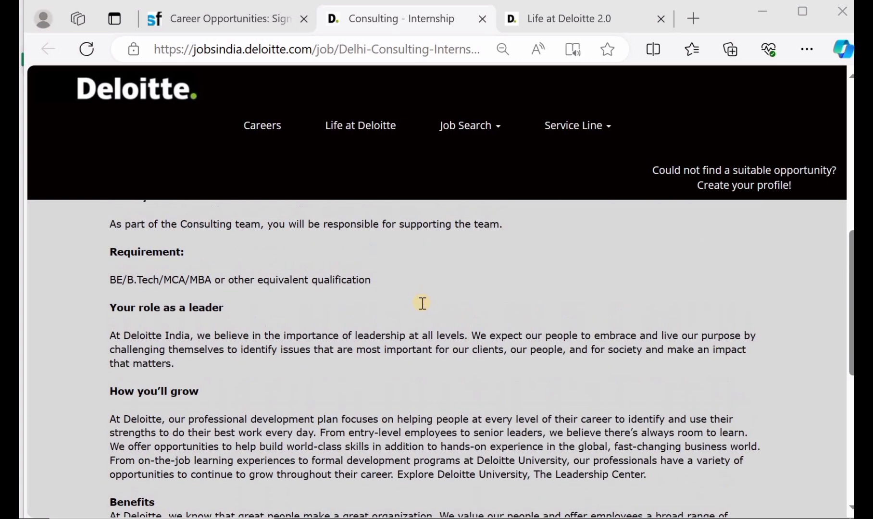
pyautogui.scroll(3, 422, 302)
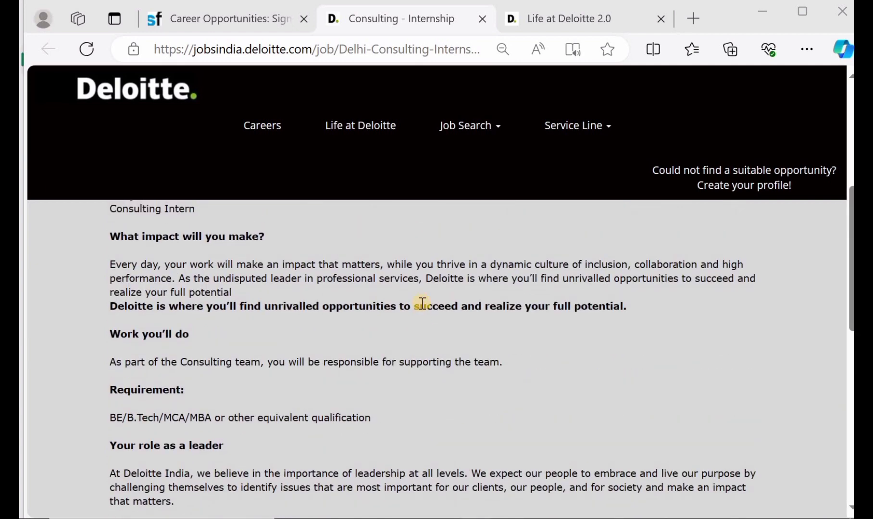